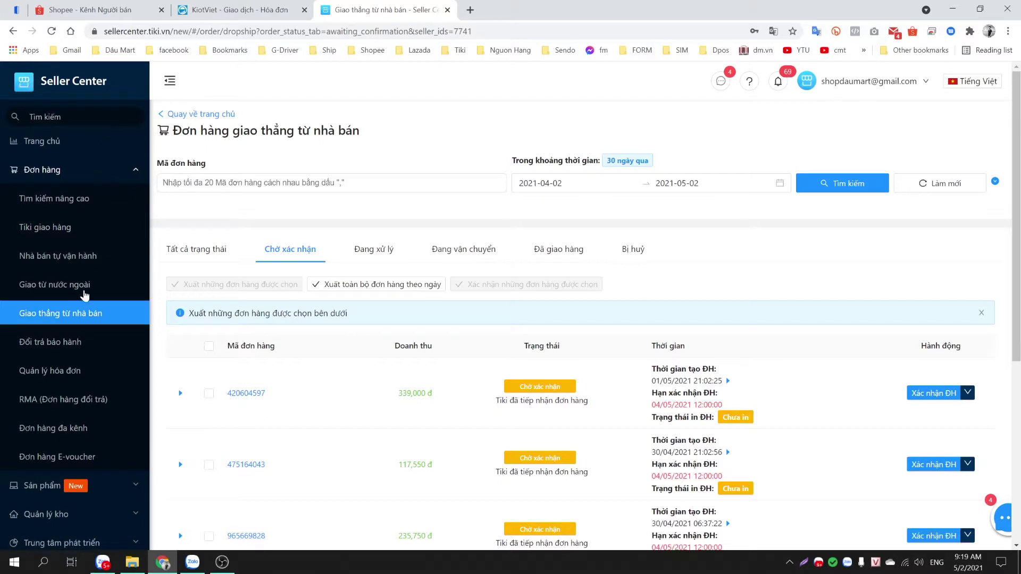
- Open the "Giao thẳng từ nhà bán" orders awaiting confirmation and examine the actions available for the first order
click(71, 317)
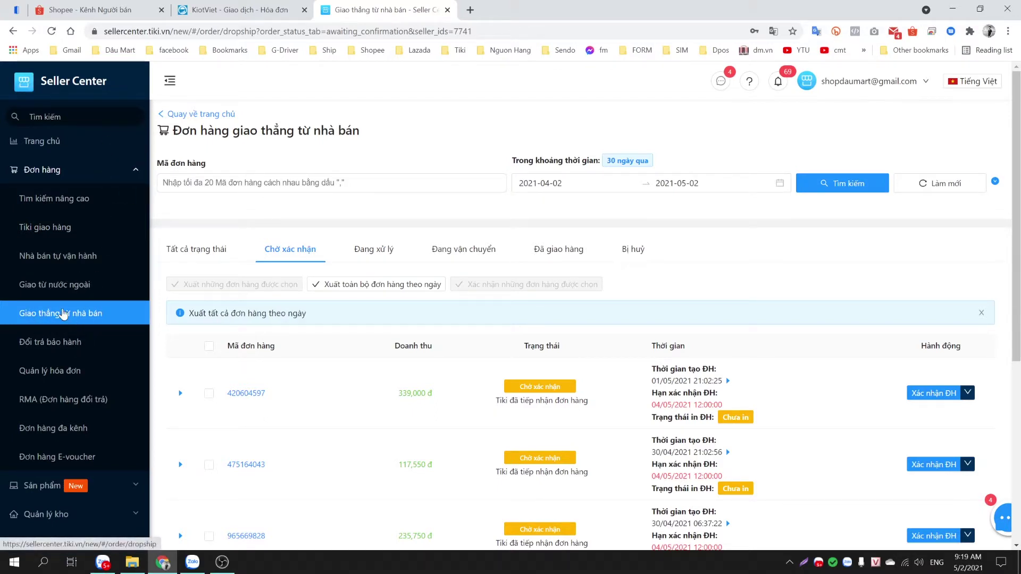
click(63, 314)
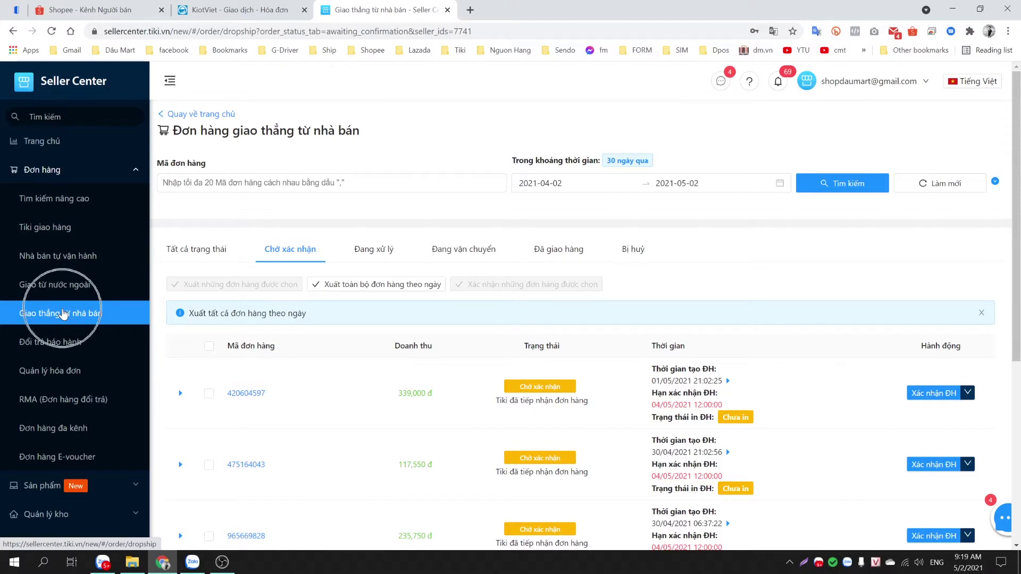
scroll(264, 322, down, 1)
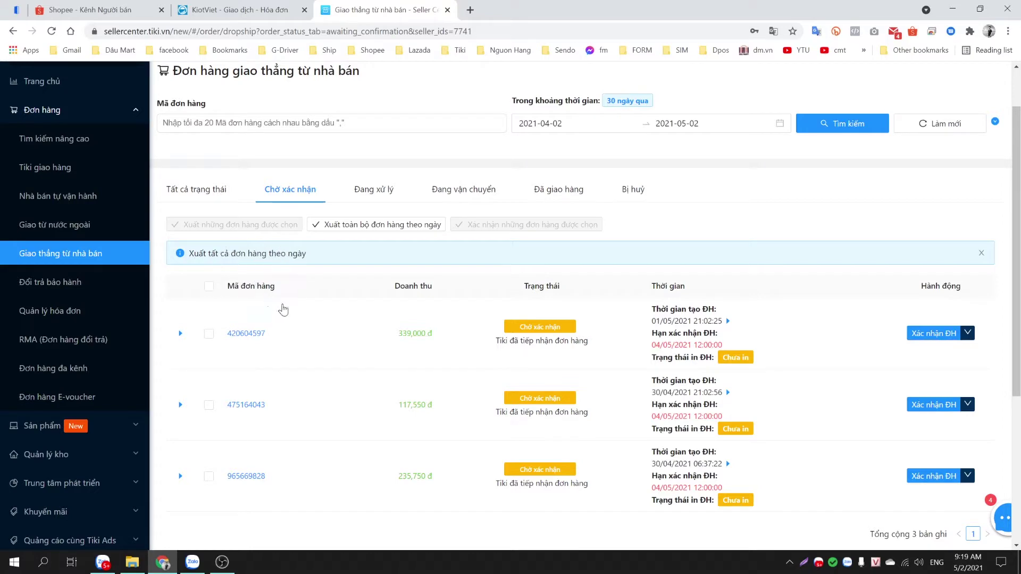
click(971, 337)
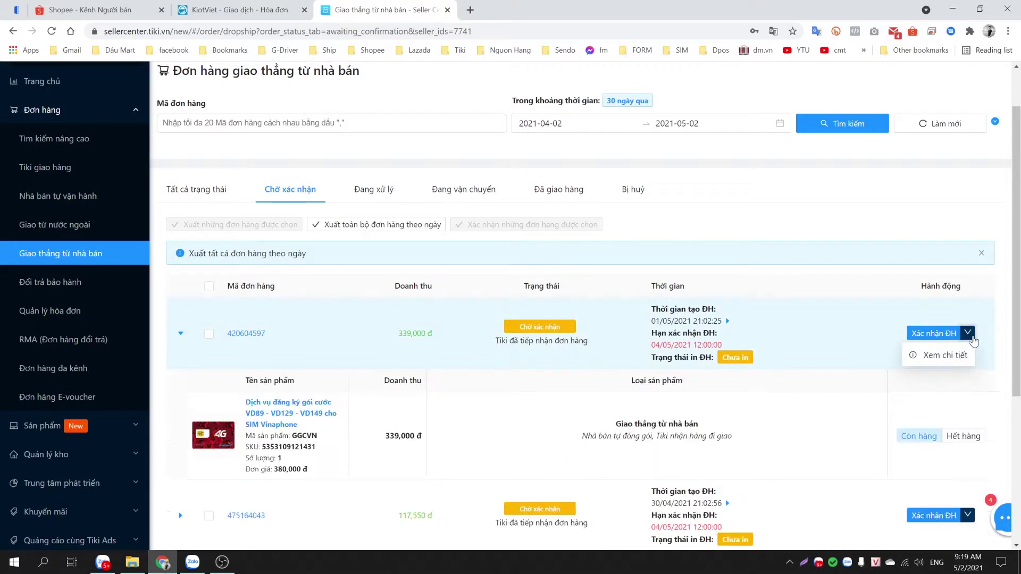
scroll(923, 436, down, 3)
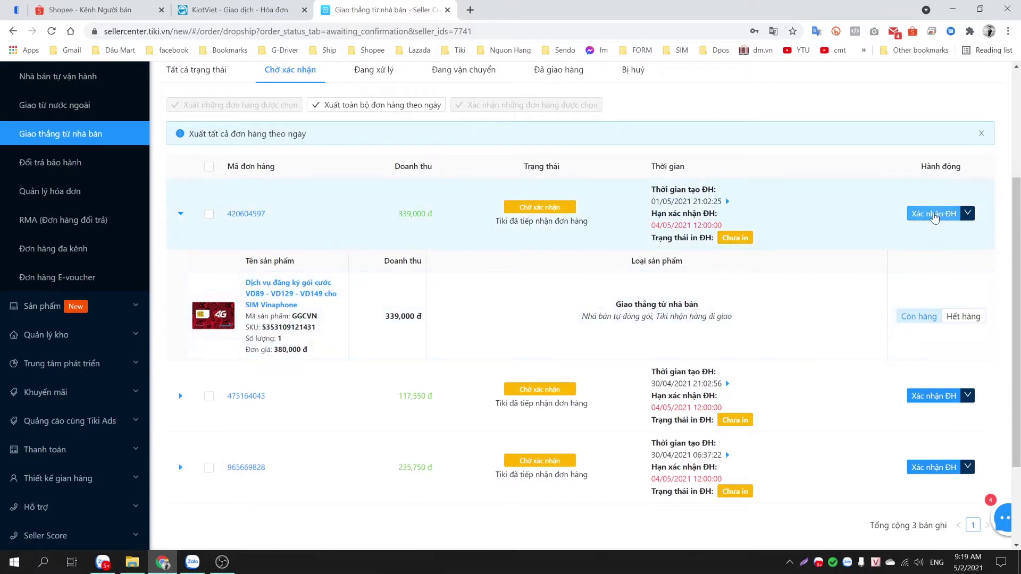
click(967, 214)
- Select all orders awaiting confirmation and open them for bulk confirmation
click(209, 167)
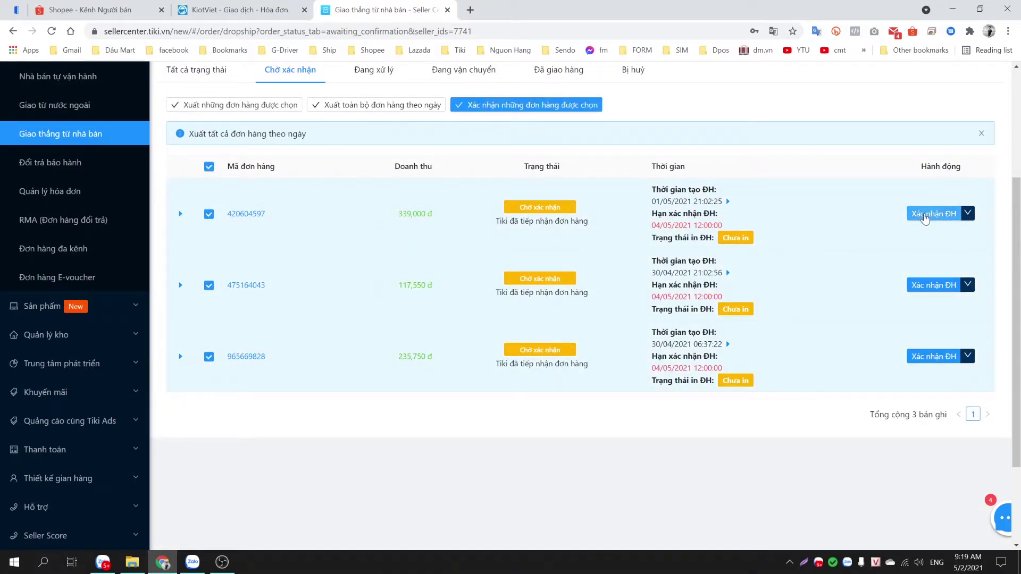
scroll(930, 222, up, 1)
click(498, 173)
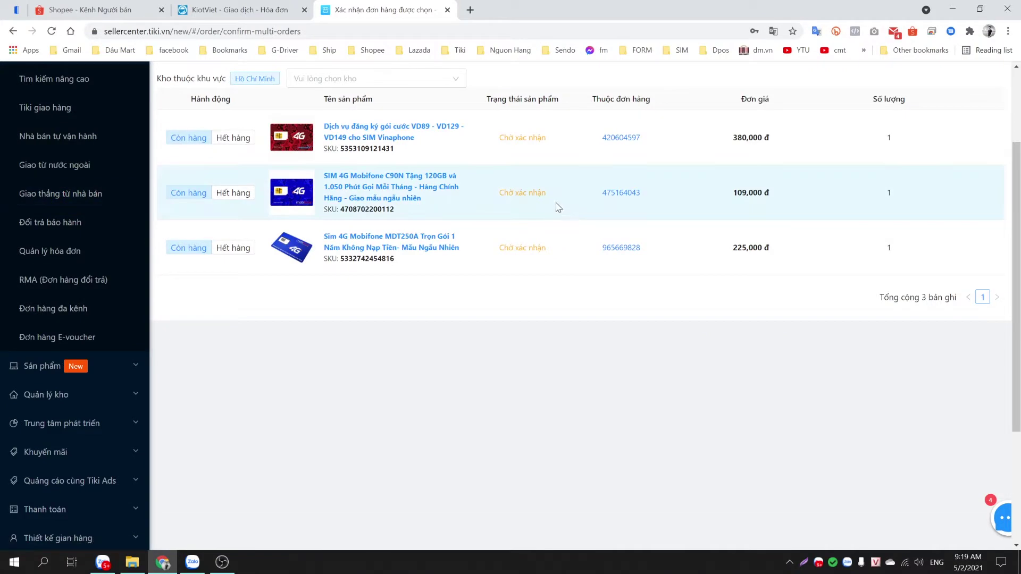
- Choose the Dâu Mart warehouse for the Hồ Chí Minh area and confirm all the selected orders
scroll(258, 234, up, 2)
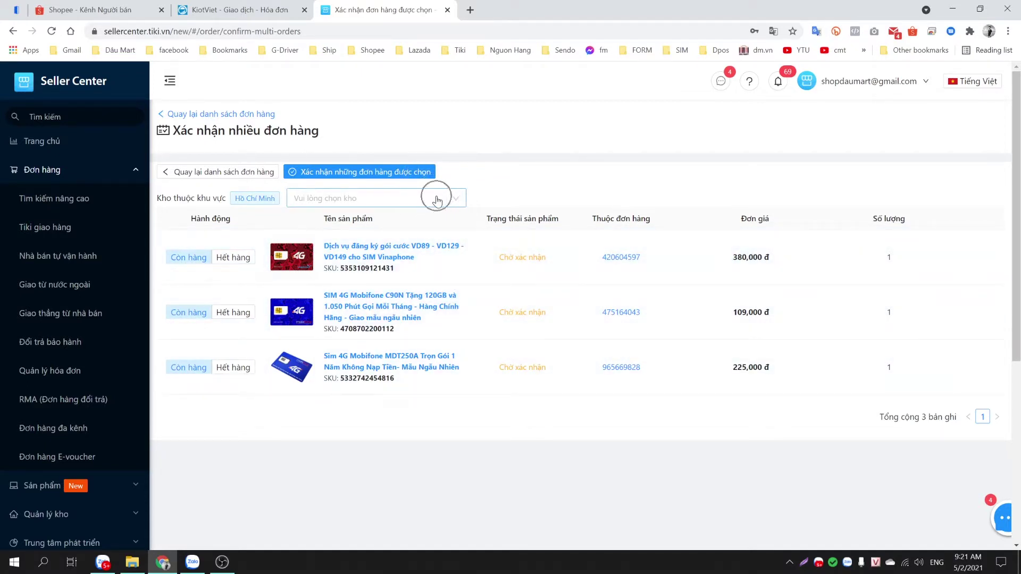
click(455, 206)
click(322, 228)
click(323, 228)
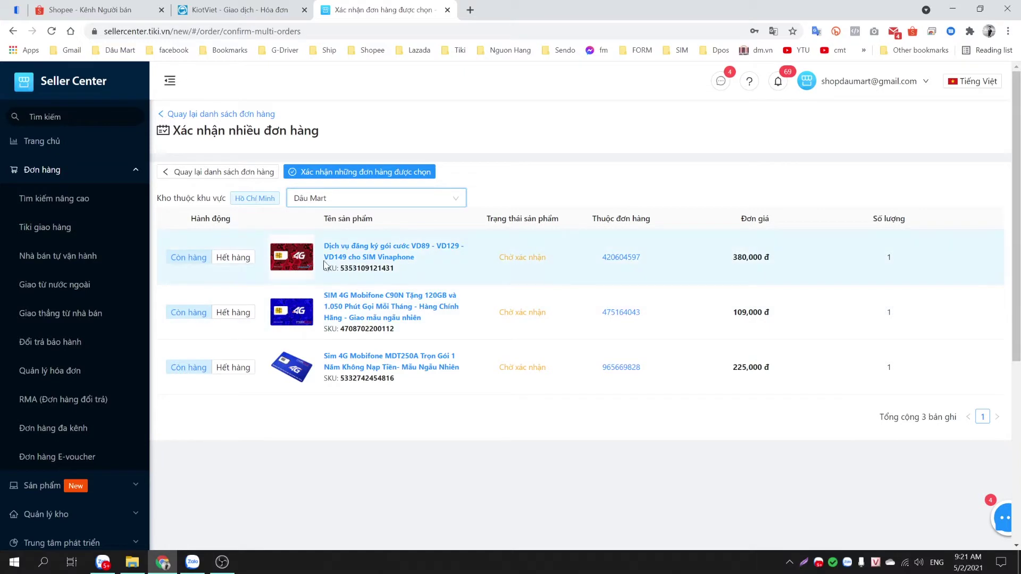
click(343, 172)
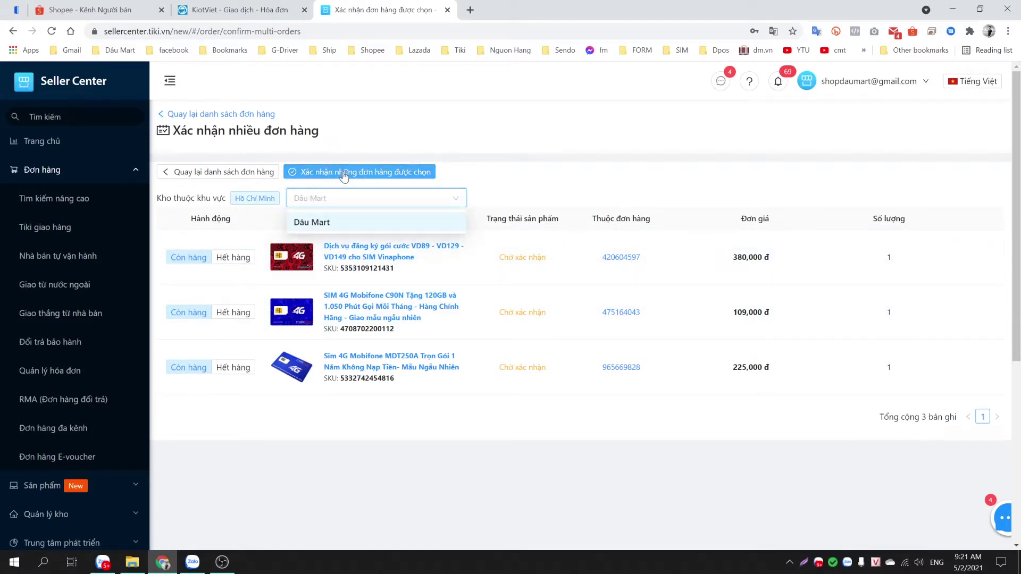
click(343, 172)
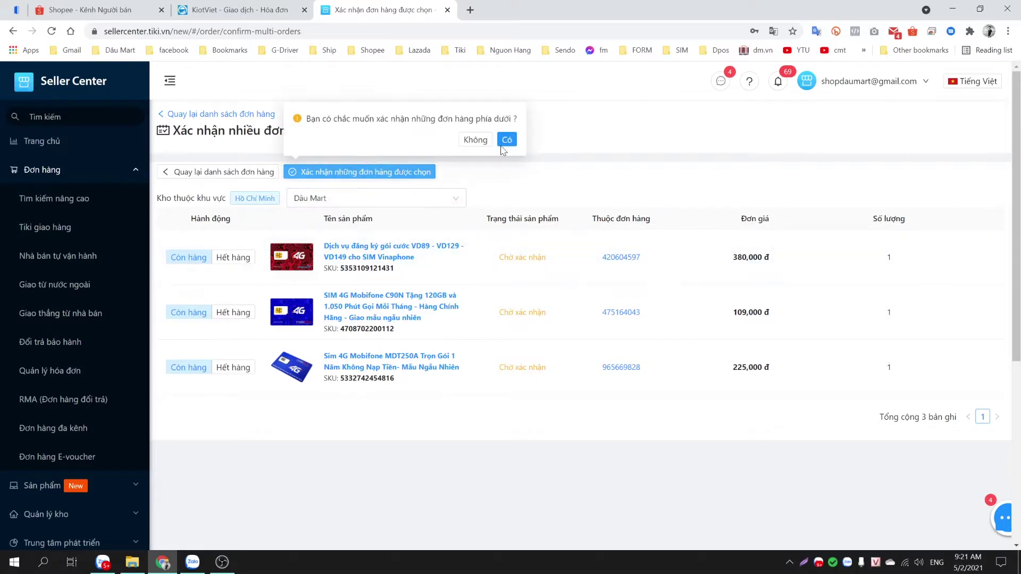
click(506, 141)
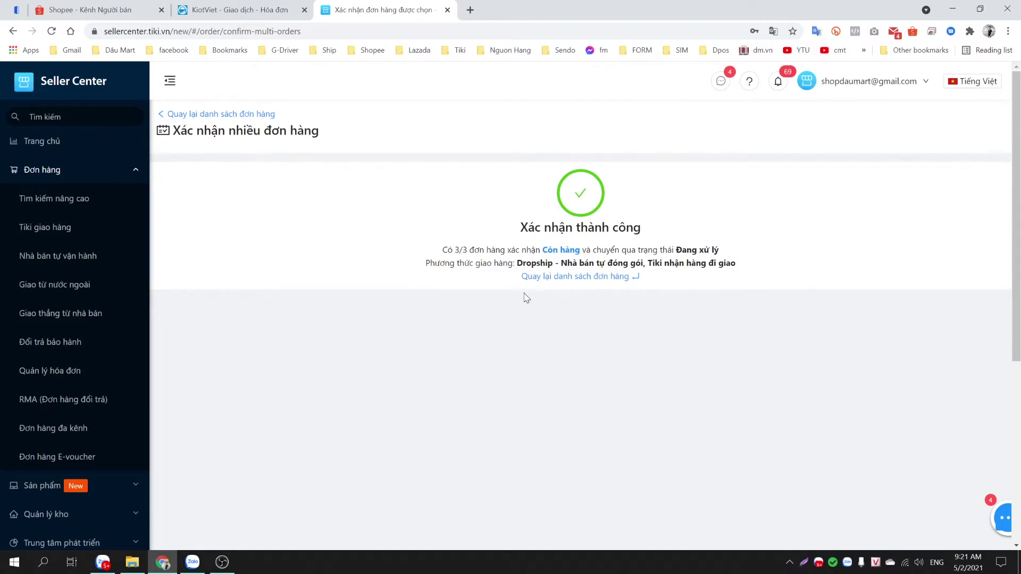
- Return to the order list and show the orders with status "Đang xử lý"
click(555, 285)
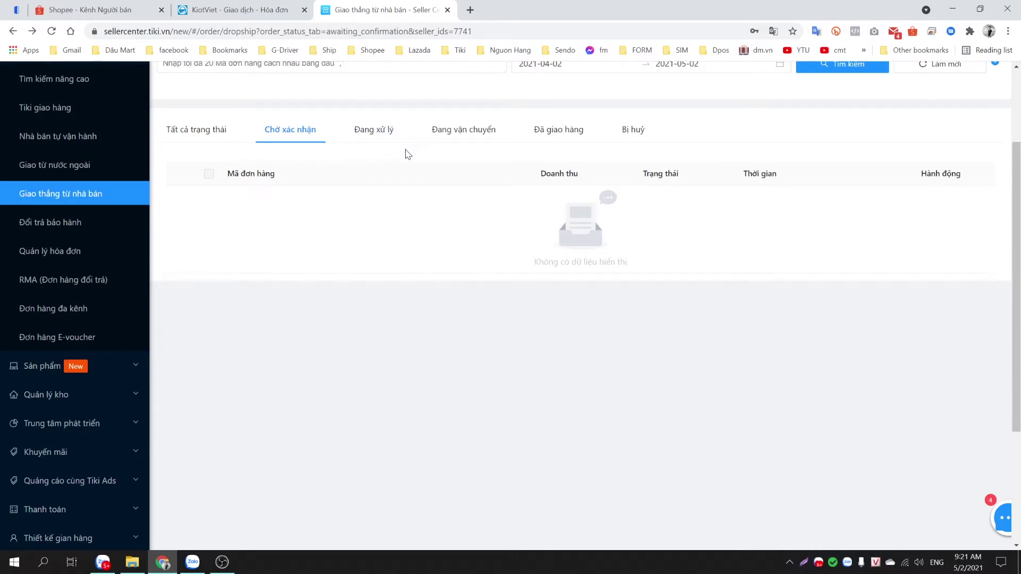
click(316, 132)
click(379, 136)
click(374, 136)
scroll(472, 274, down, 3)
scroll(473, 272, up, 2)
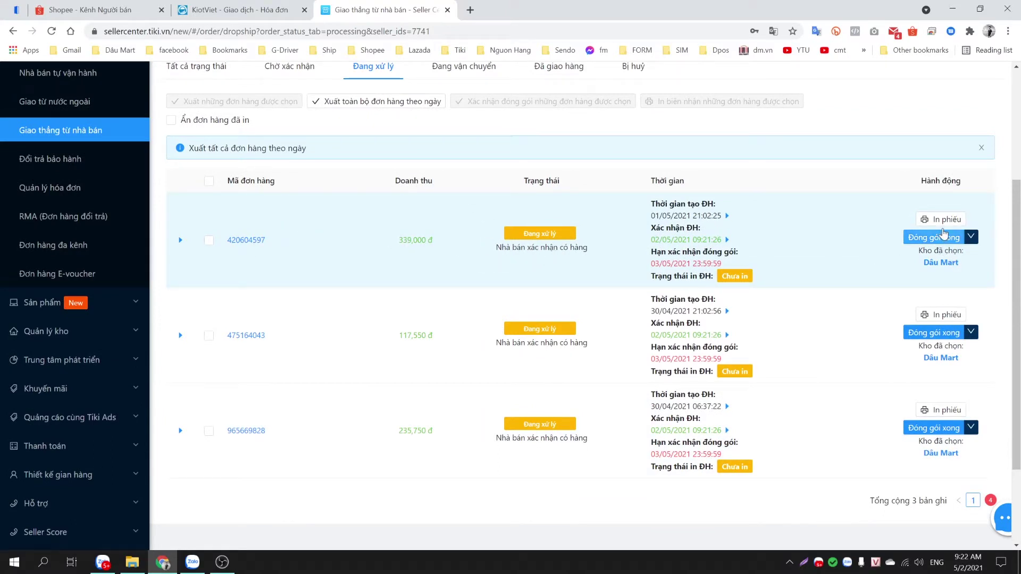
- Request the first order's print slip, and select all processing orders to print their receipts in bulk
click(942, 220)
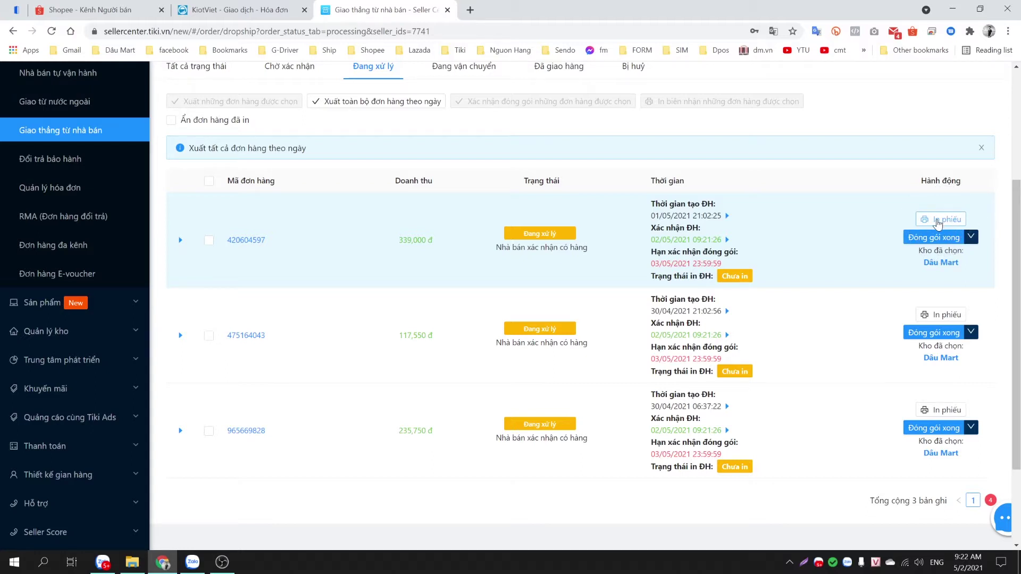
click(942, 221)
click(943, 222)
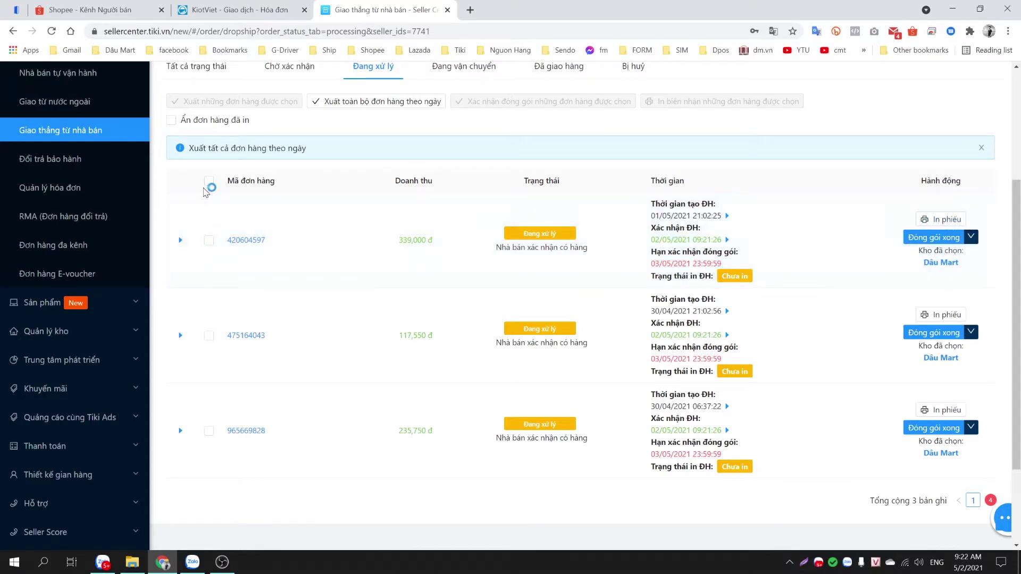
click(209, 181)
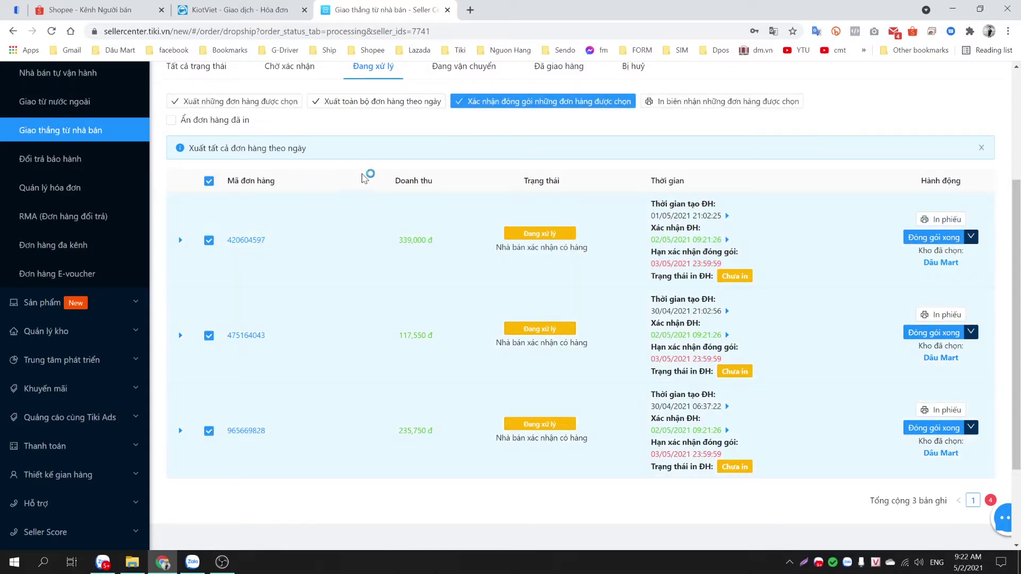
click(707, 102)
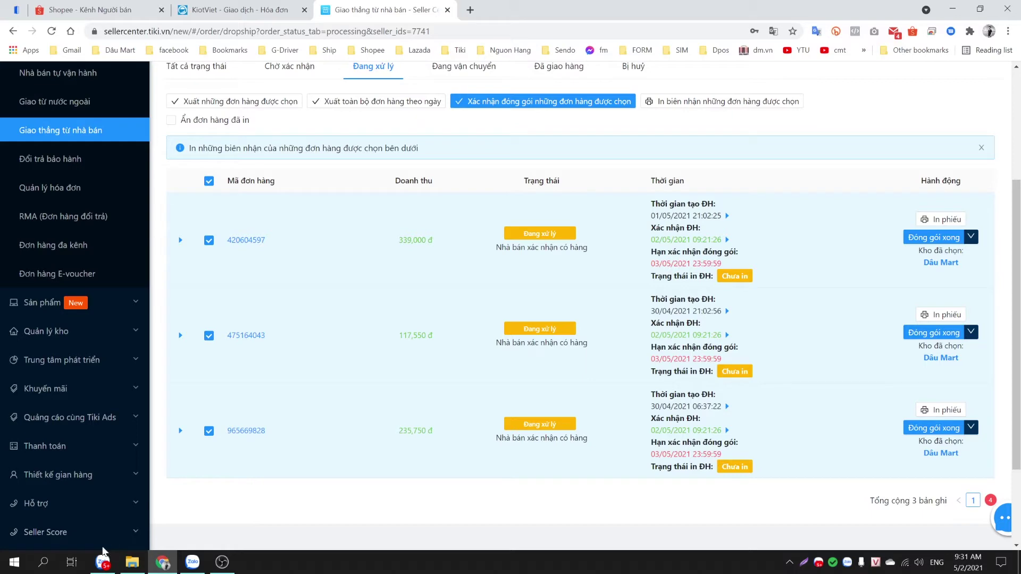
click(14, 562)
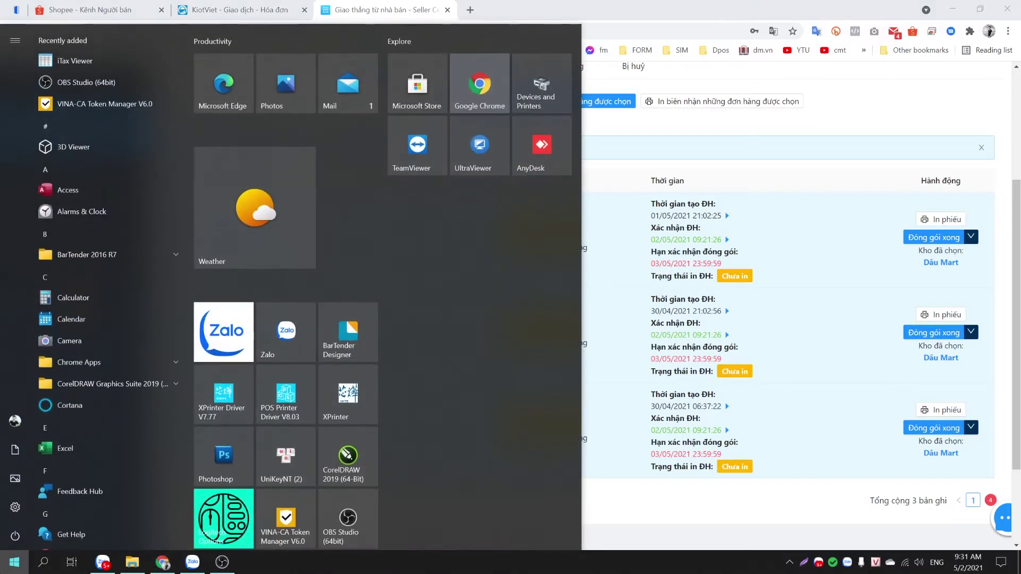
text(dont)
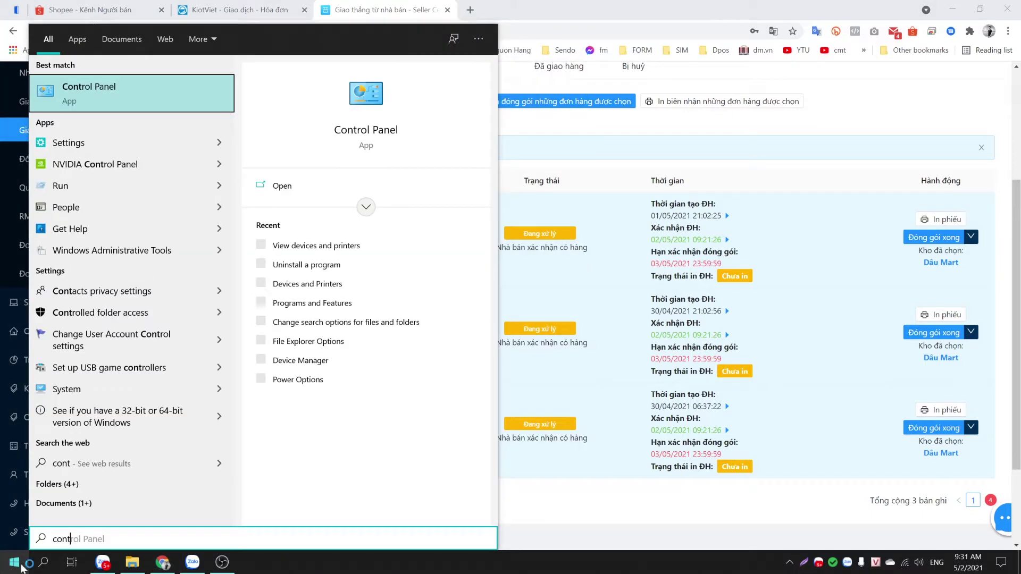
click(89, 92)
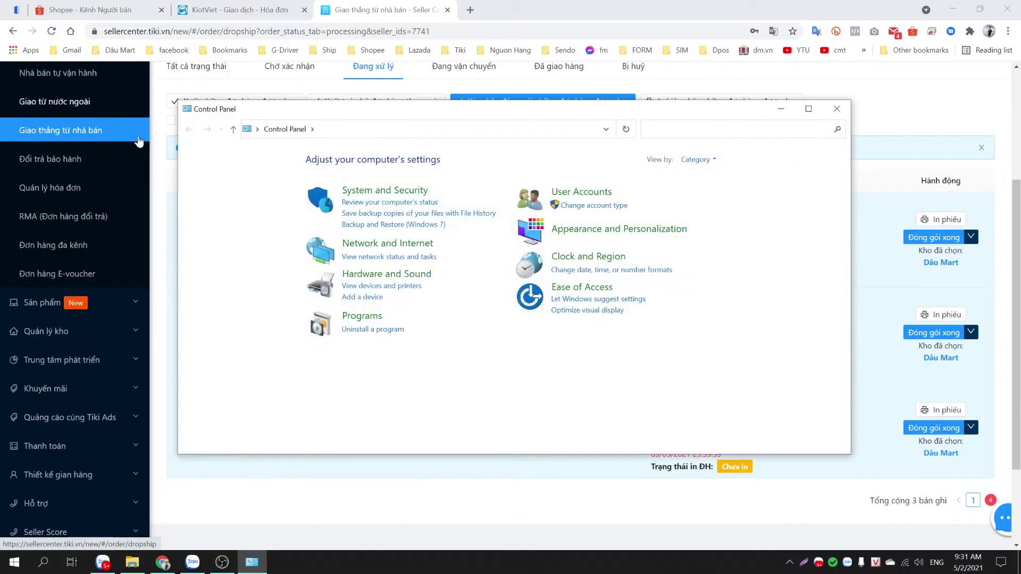
click(836, 108)
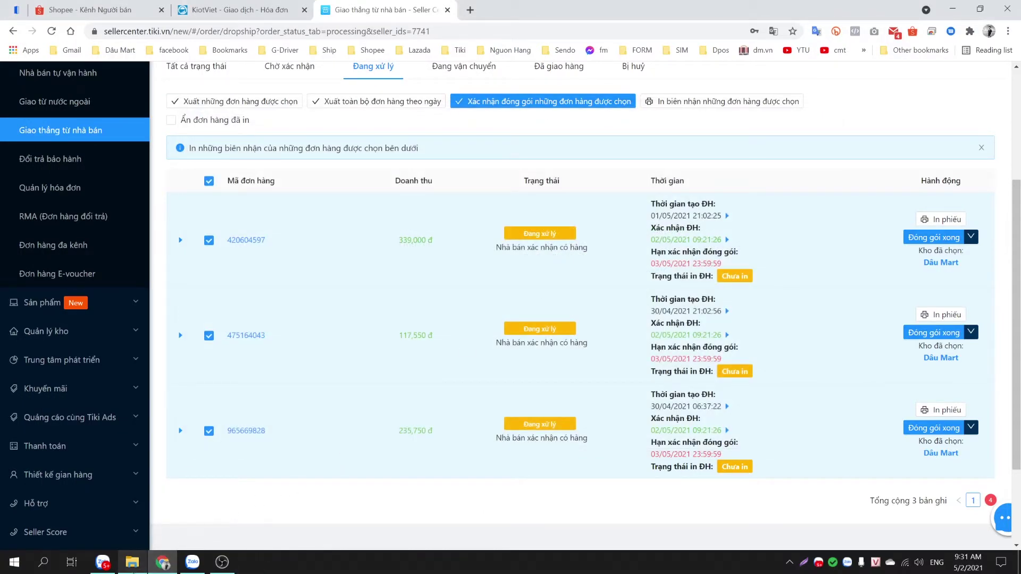
- Switch to File Explorer and go from there to Control Panel
mouse_move(132, 562)
key(super)
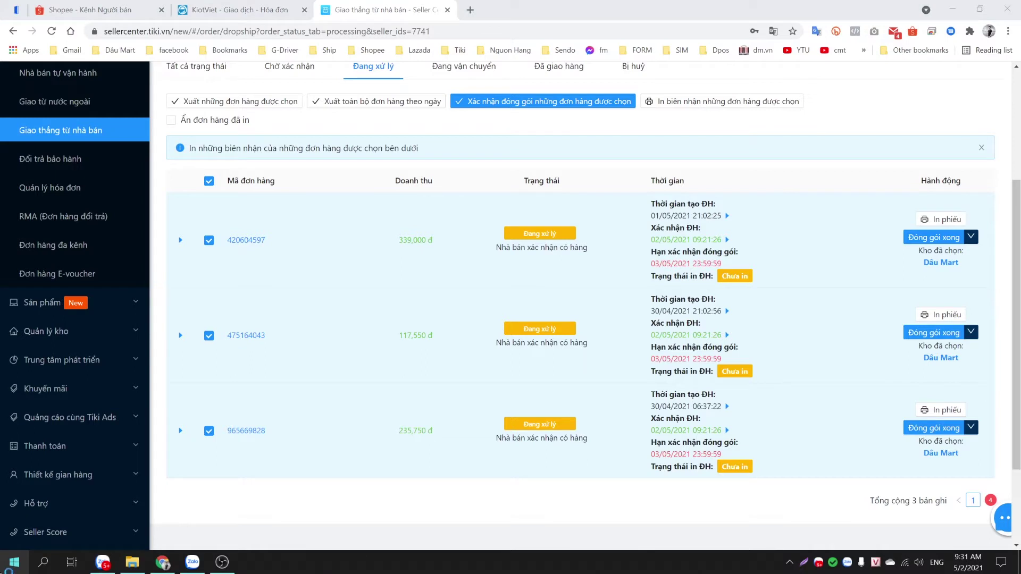
right_click(8, 564)
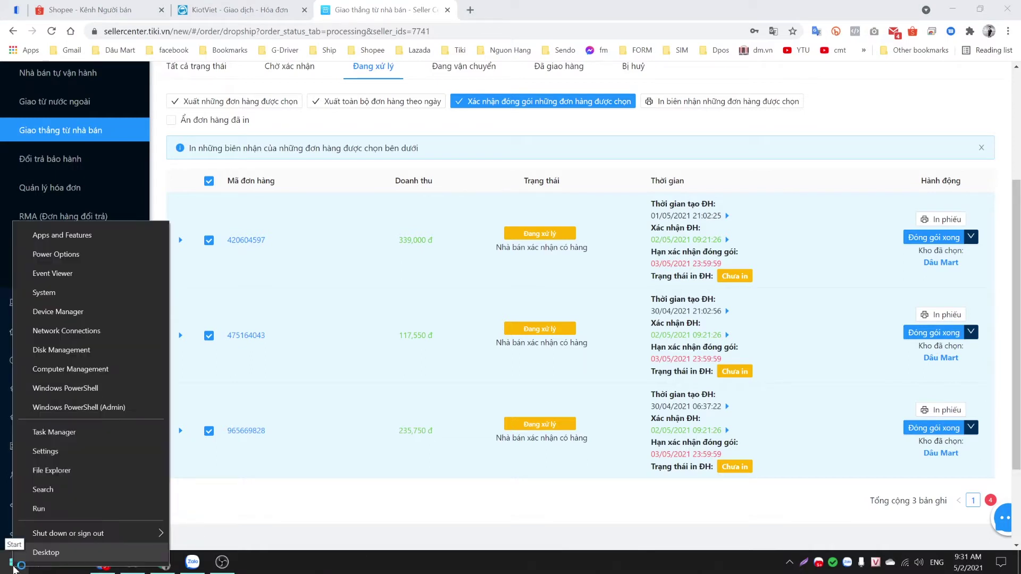
click(63, 471)
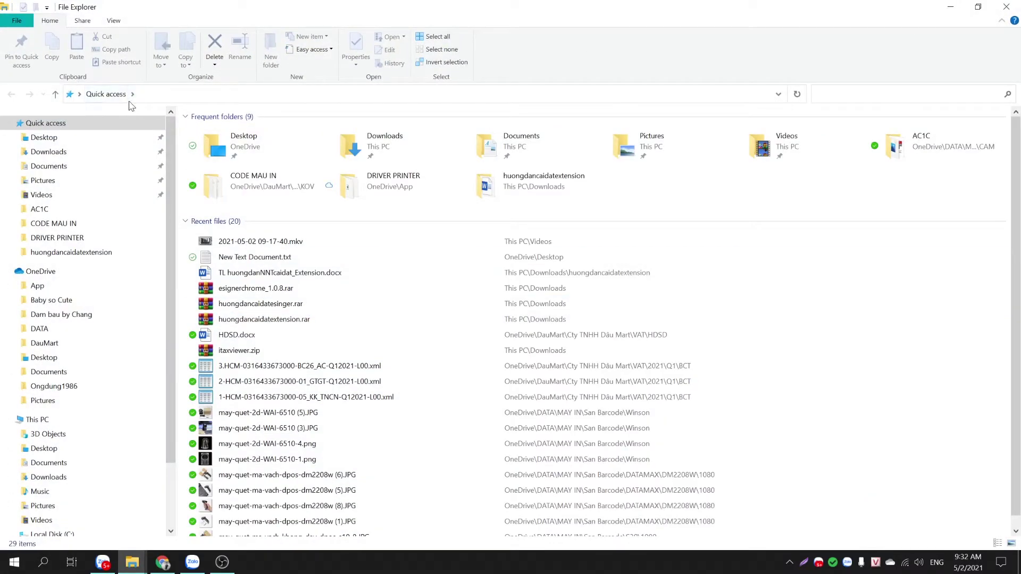
click(79, 94)
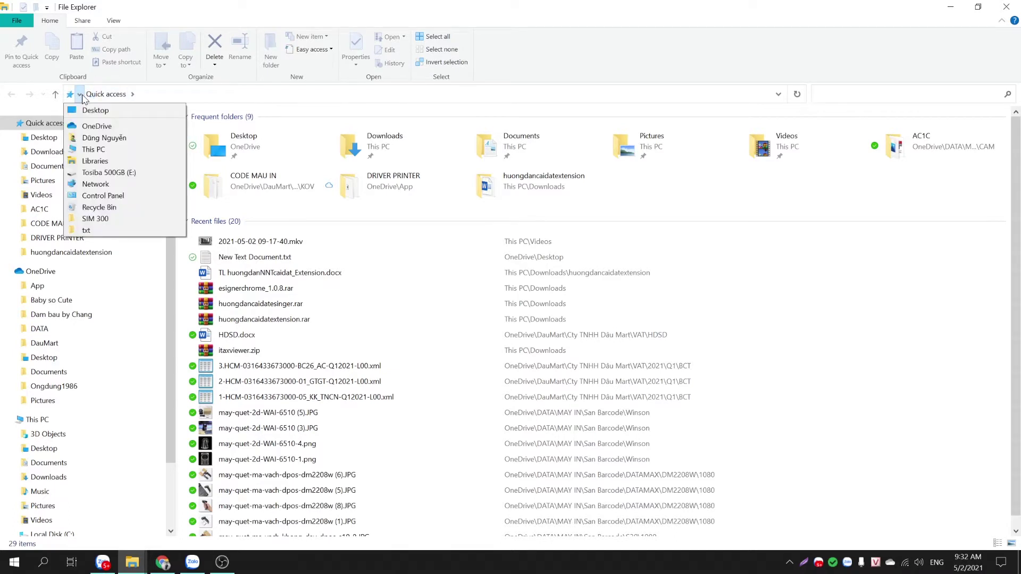
click(100, 197)
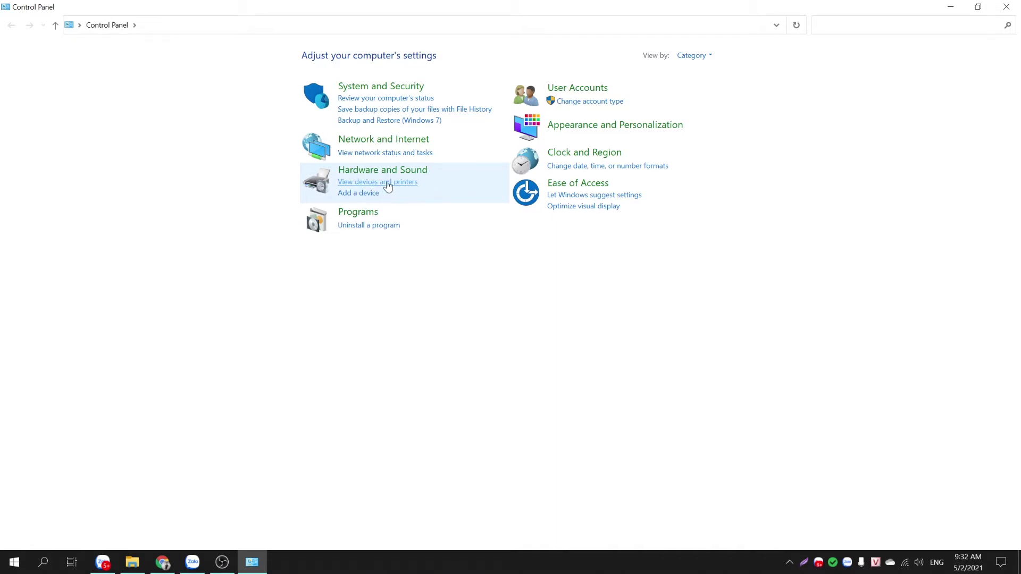
- Switch the Control Panel view to large icons and back to Category
click(720, 61)
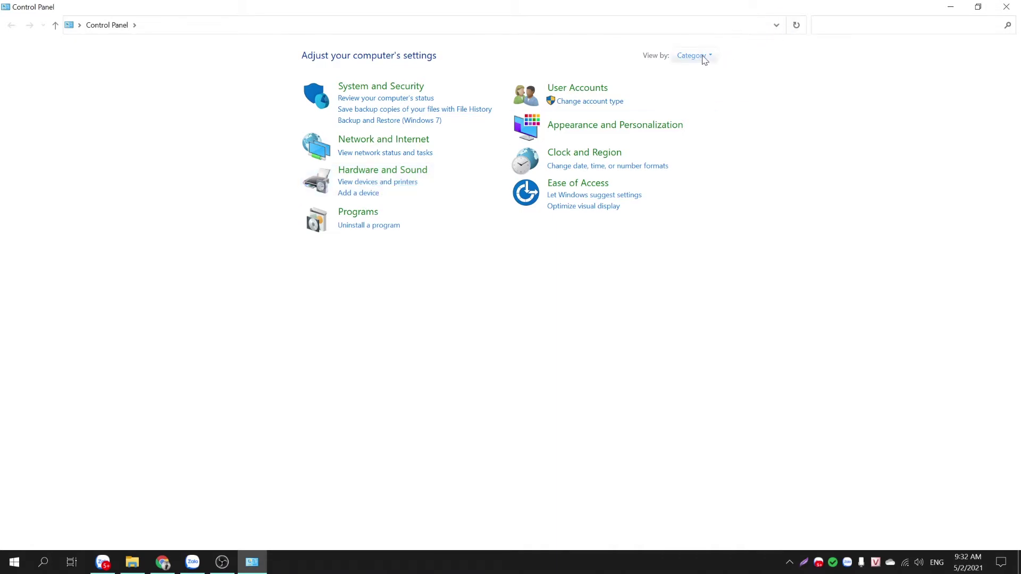
click(712, 57)
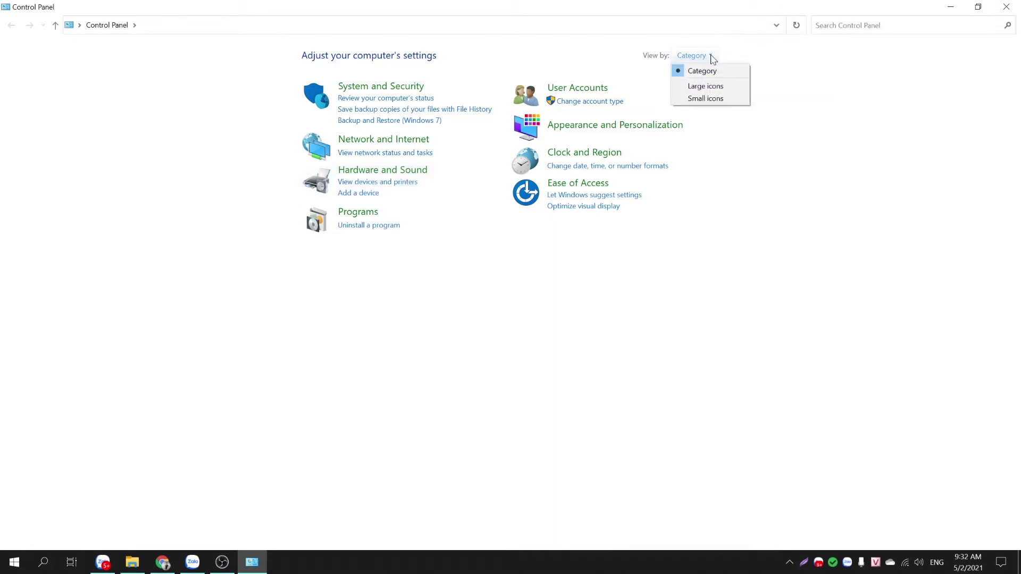
click(711, 85)
click(948, 55)
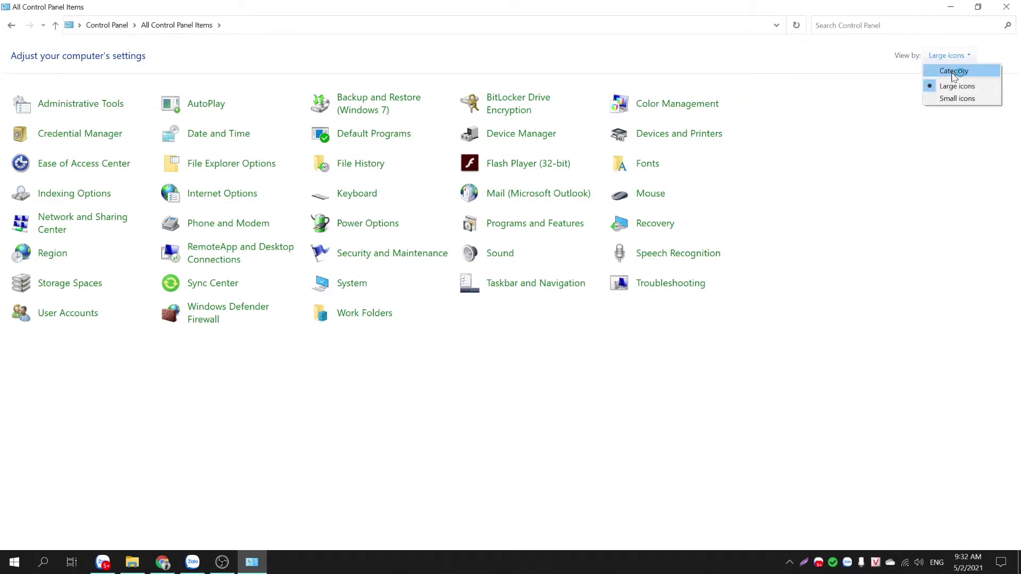
click(965, 75)
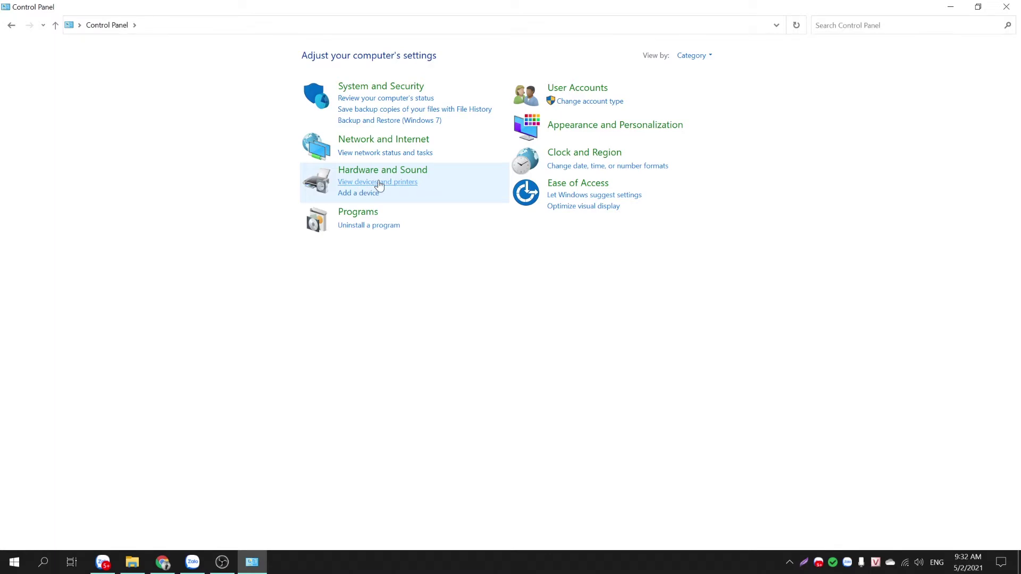
- Open Devices and Printers and select the Rongta RP4xx Series printer
click(374, 184)
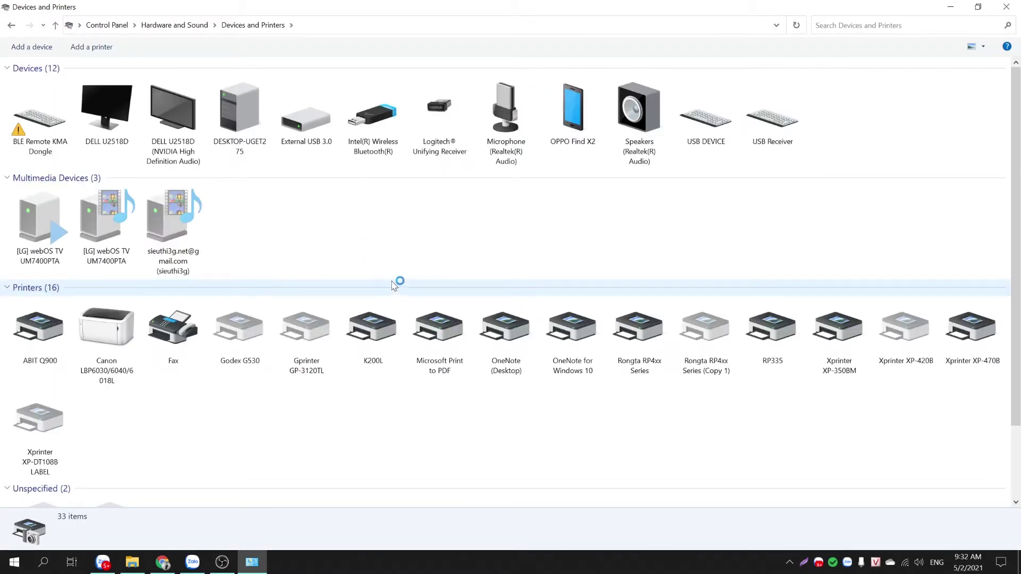
scroll(392, 280, down, 2)
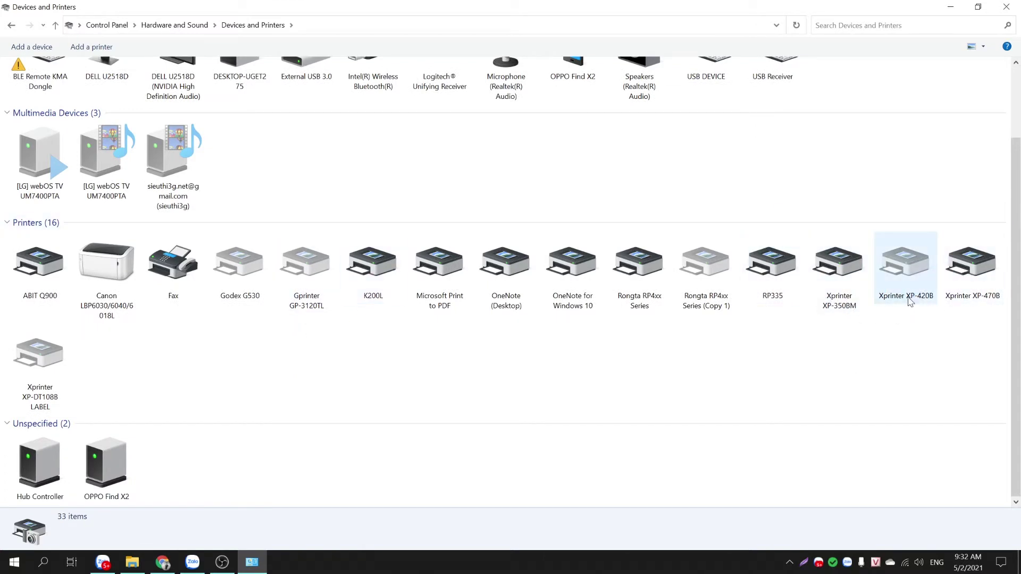
mouse_move(910, 302)
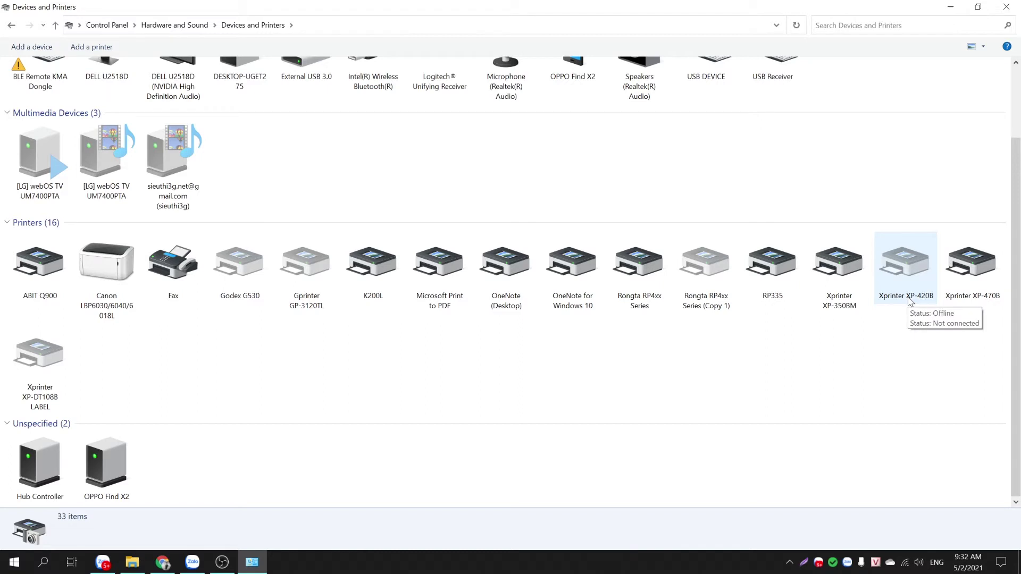
click(645, 274)
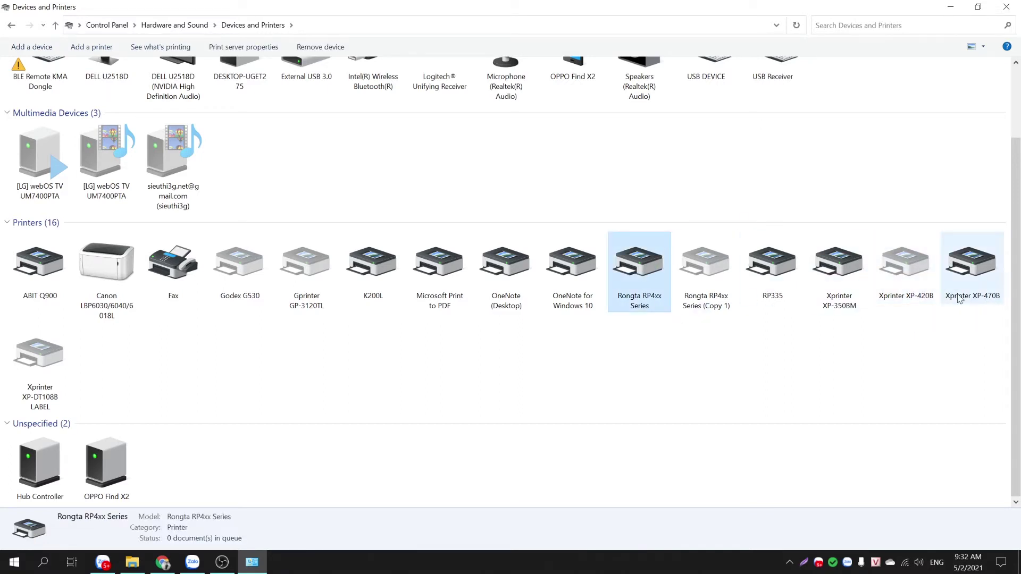
- Set the paper size in the Rongta RP4xx Series printing preferences to 100.00 mm wide by 150.00 mm high and apply it
mouse_move(632, 290)
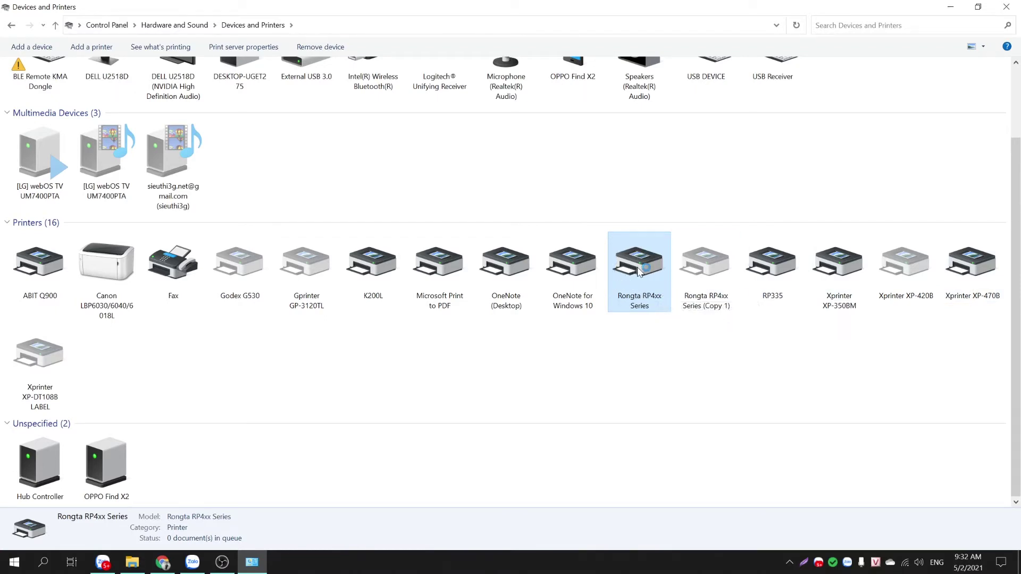
right_click(639, 271)
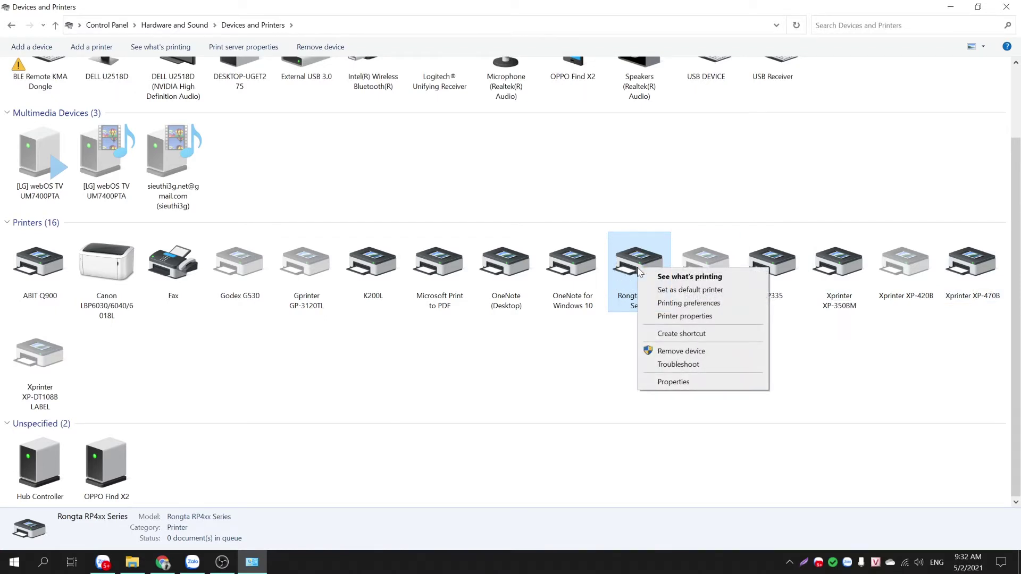
click(674, 304)
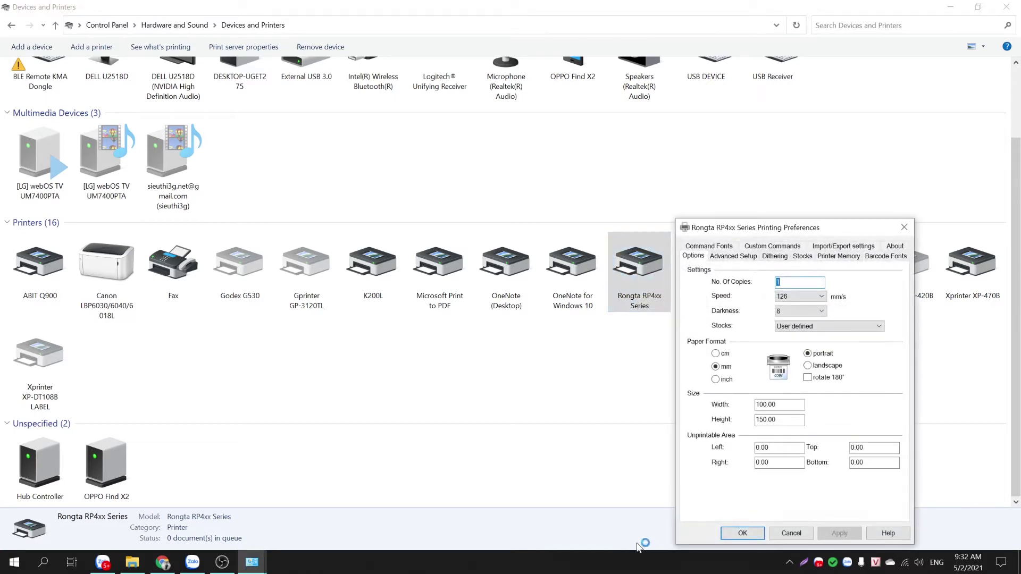
drag(825, 229, 545, 169)
key(Tab)
text(100.00)
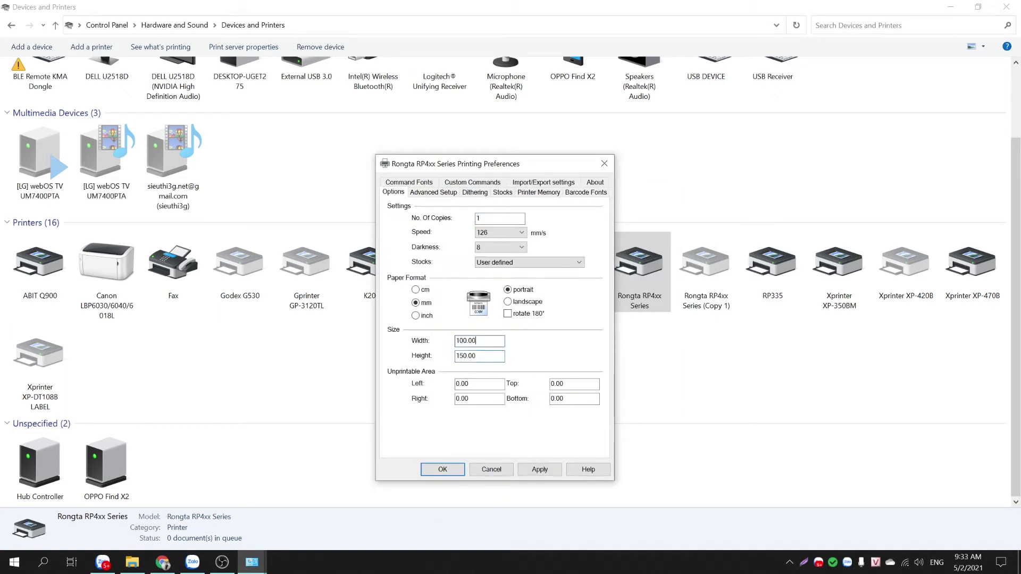
key(Tab)
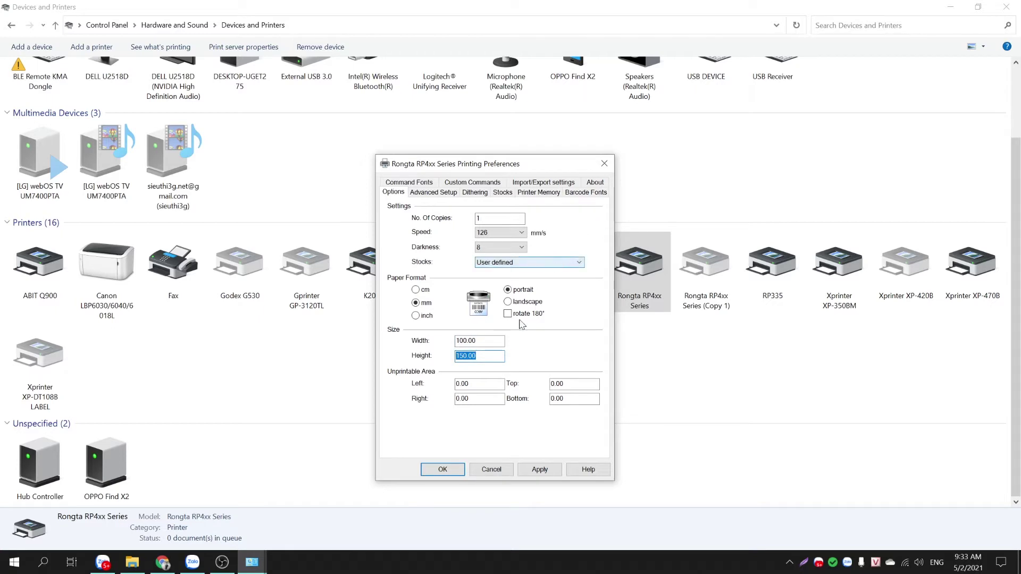
click(538, 470)
click(456, 472)
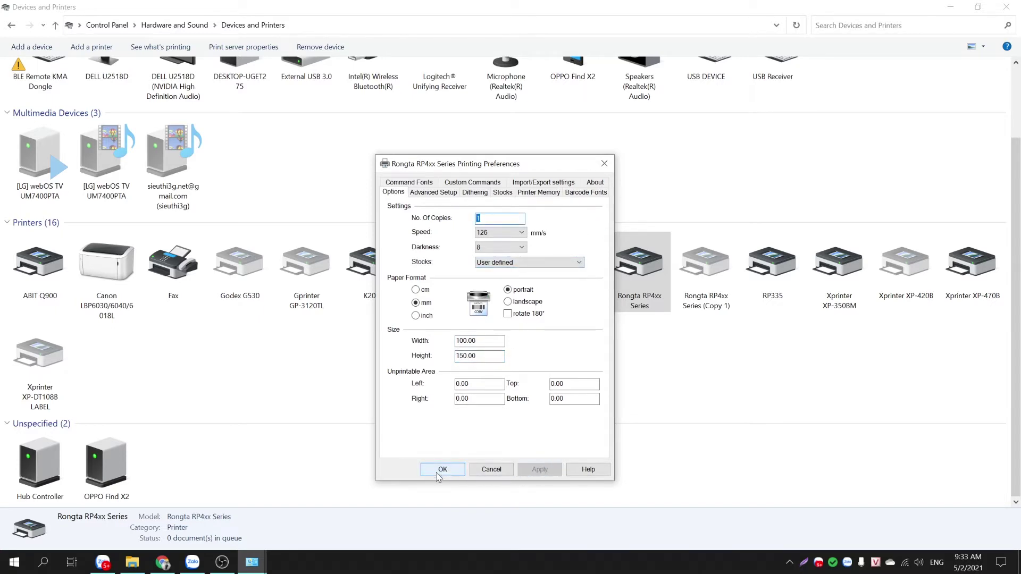
- Set the Xprinter XP-470B page stock to A6 10x15 (100.0 mm x 150.0 mm) in its printing preferences
right_click(980, 265)
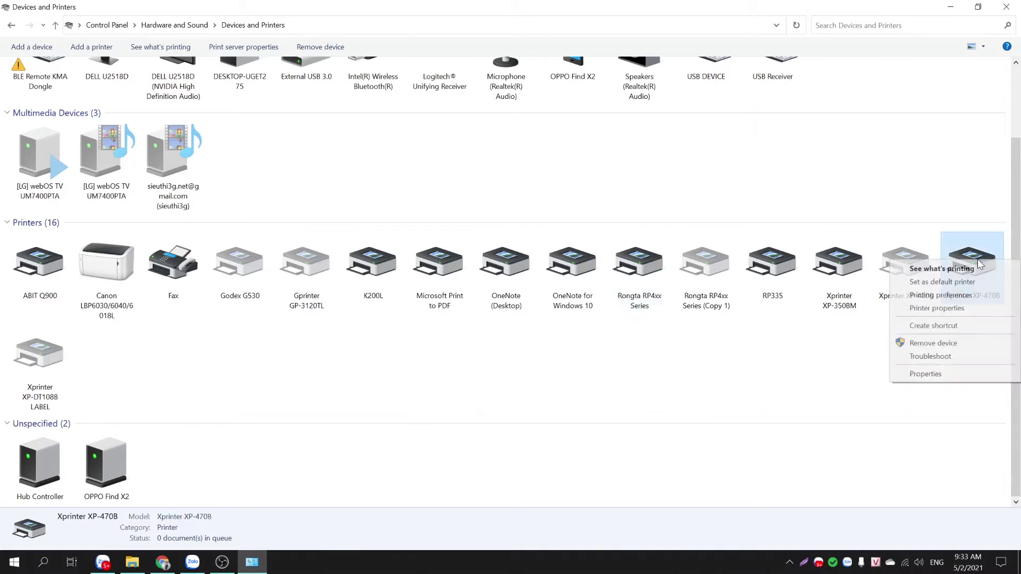
click(937, 296)
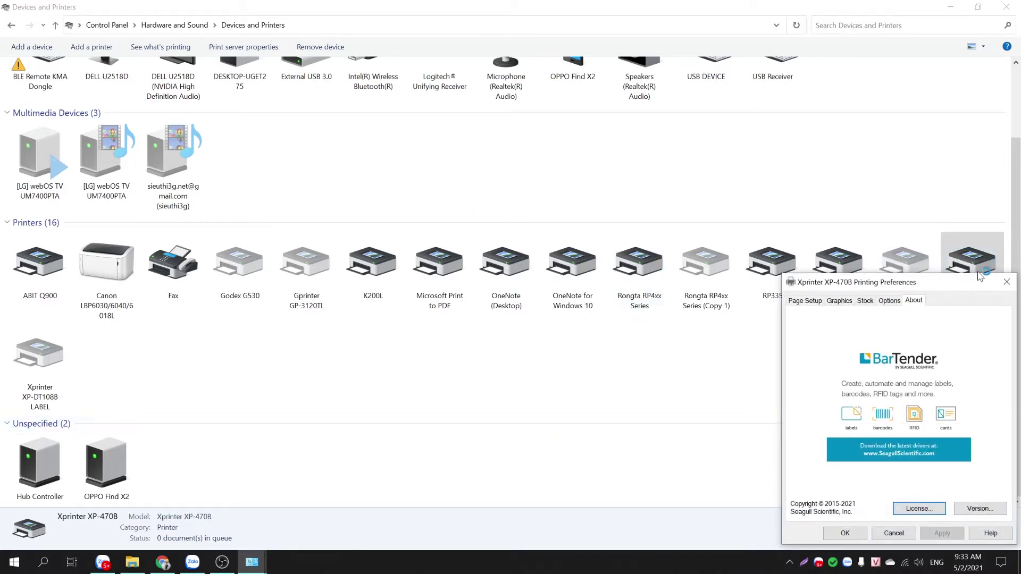
drag(965, 284, 729, 164)
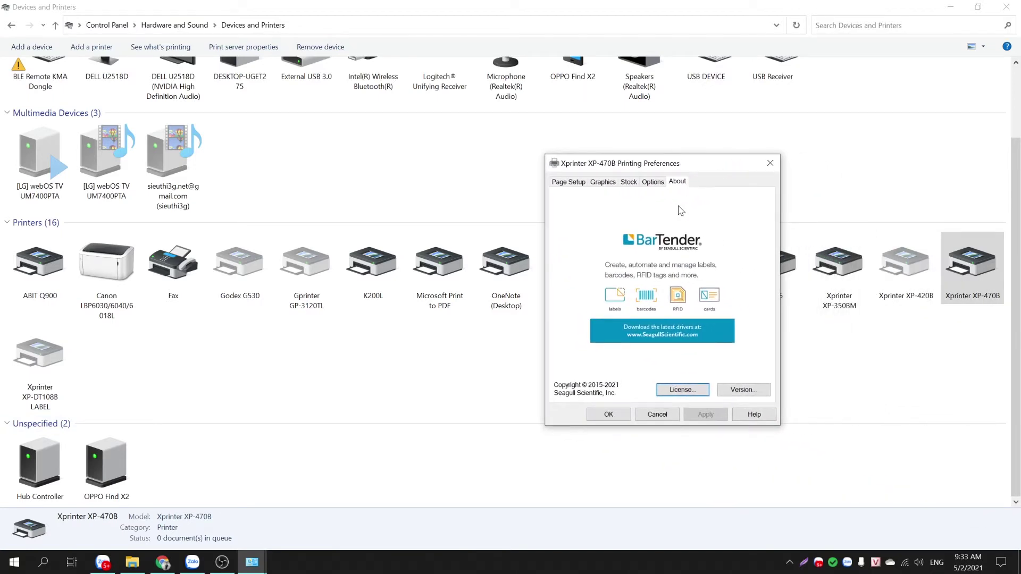
click(579, 183)
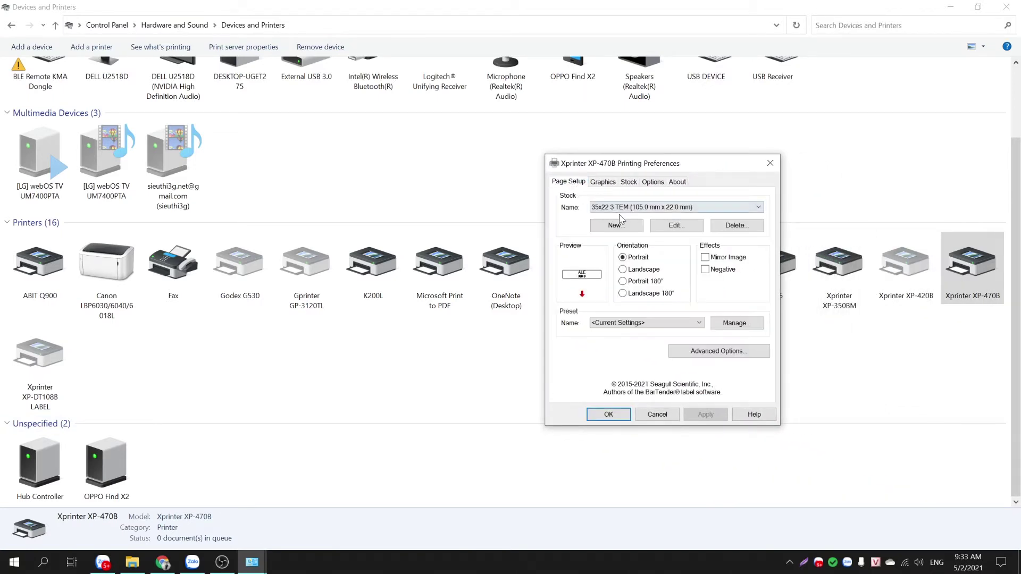
click(660, 207)
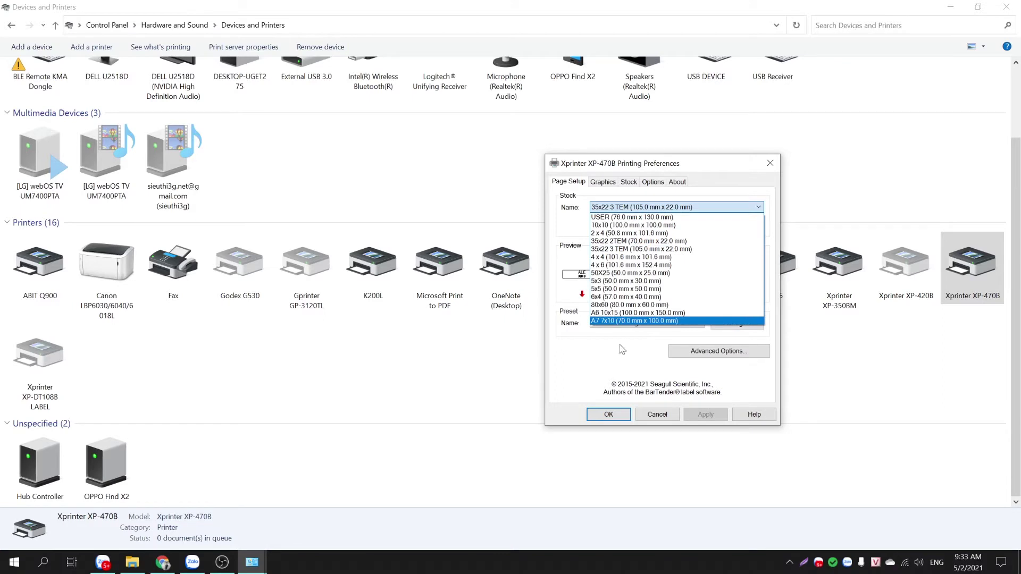
click(621, 313)
click(706, 414)
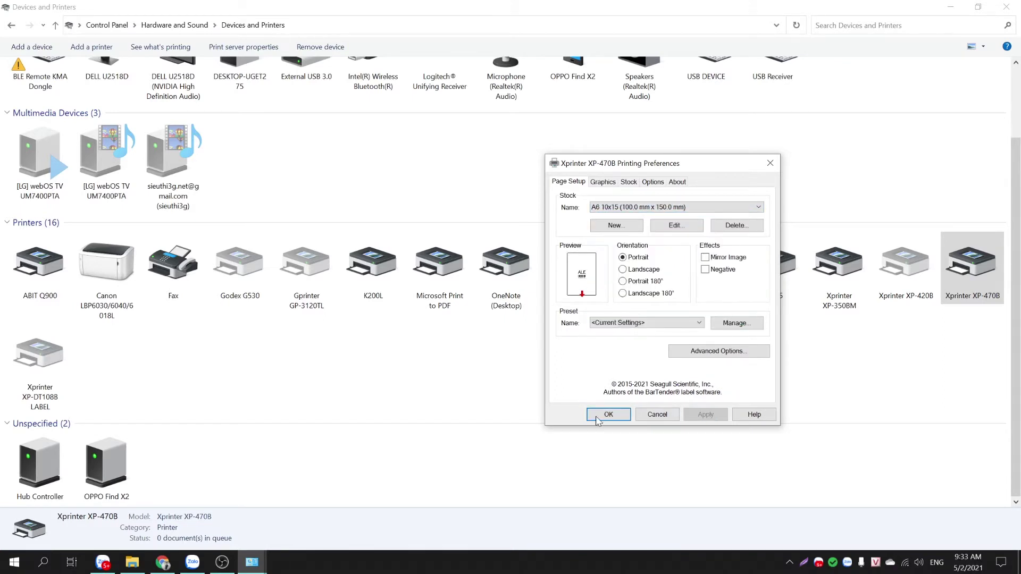
click(594, 417)
click(574, 376)
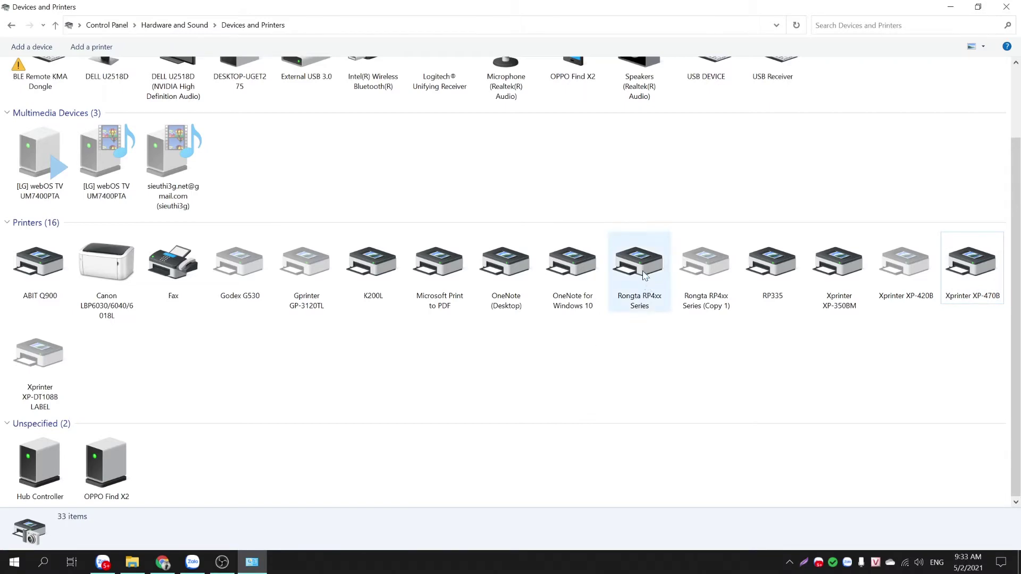
- Close Devices and Printers, select only the first processing order in Tiki Seller Center, and open its print slip
click(1006, 6)
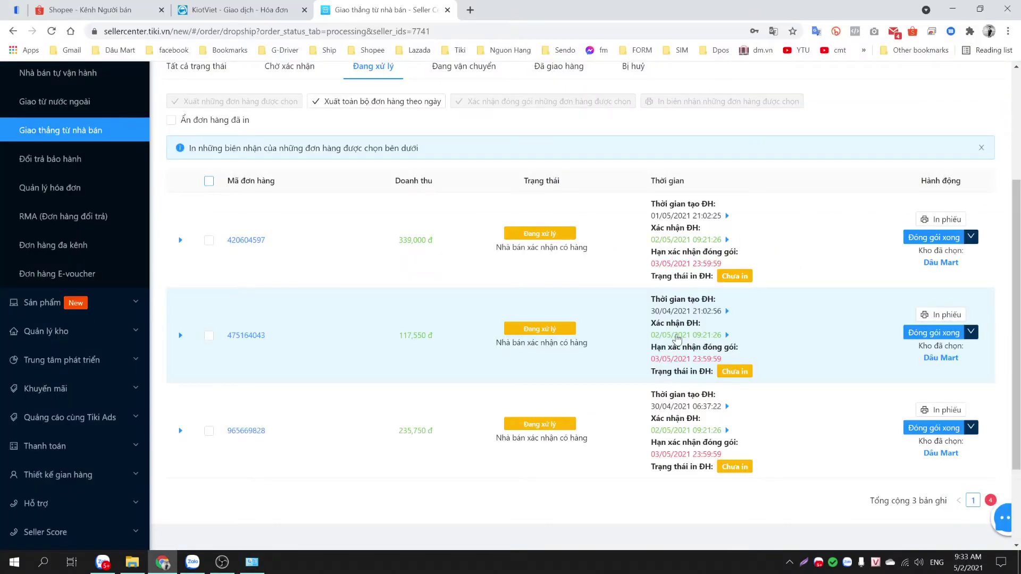
scroll(432, 215, up, 1)
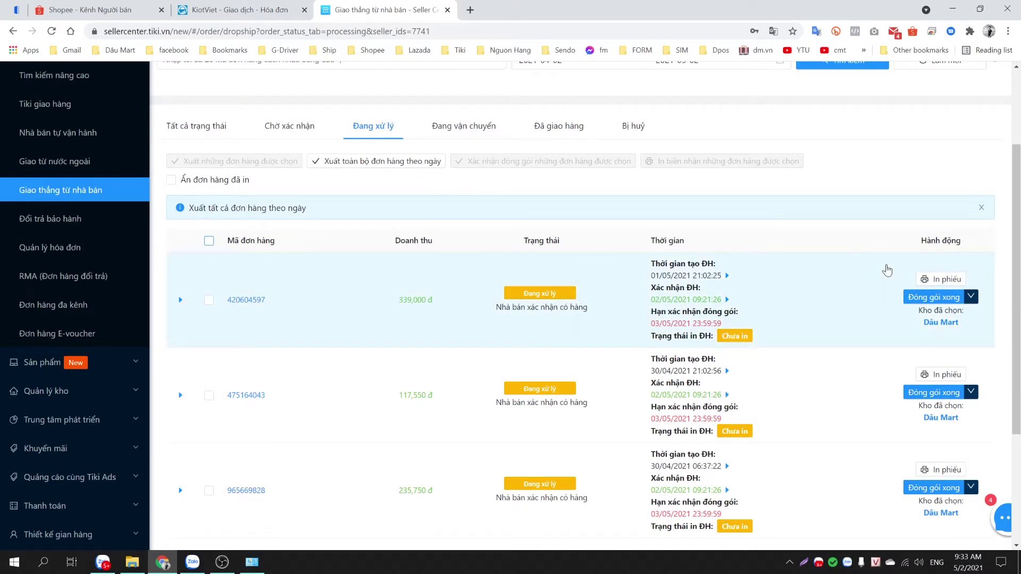
scroll(887, 271, down, 1)
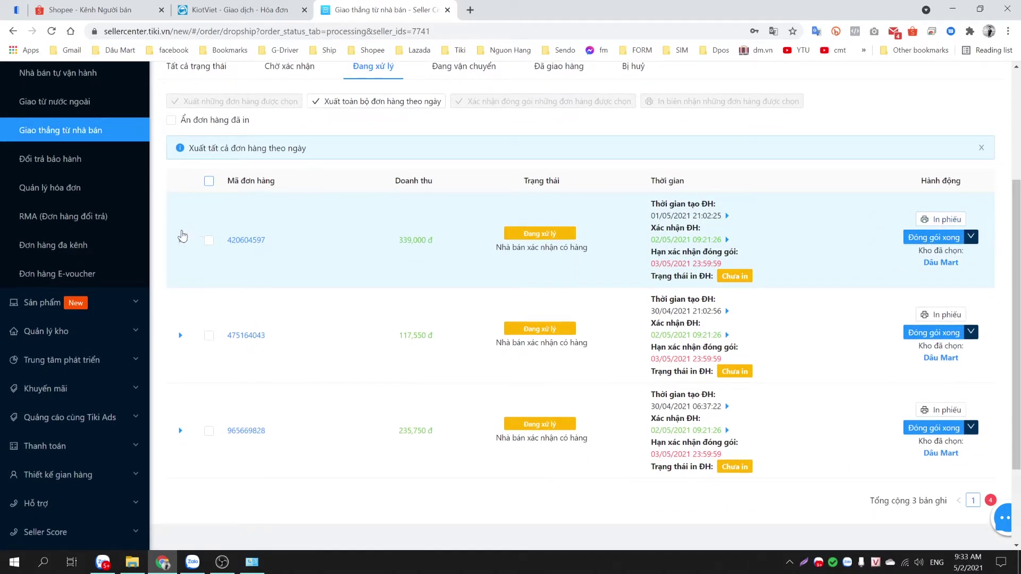
click(209, 244)
click(209, 181)
click(209, 181)
click(209, 241)
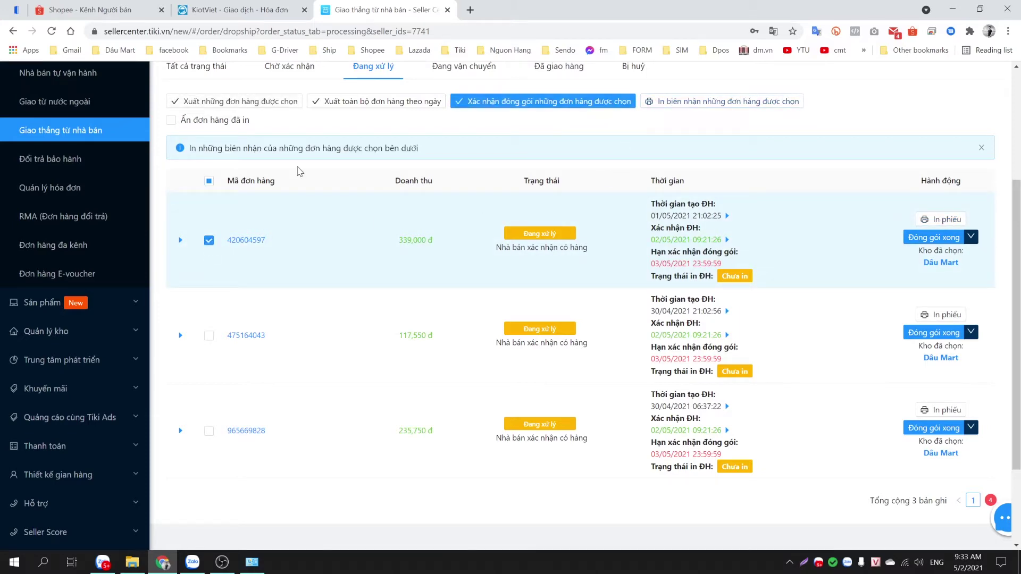
click(724, 103)
click(951, 218)
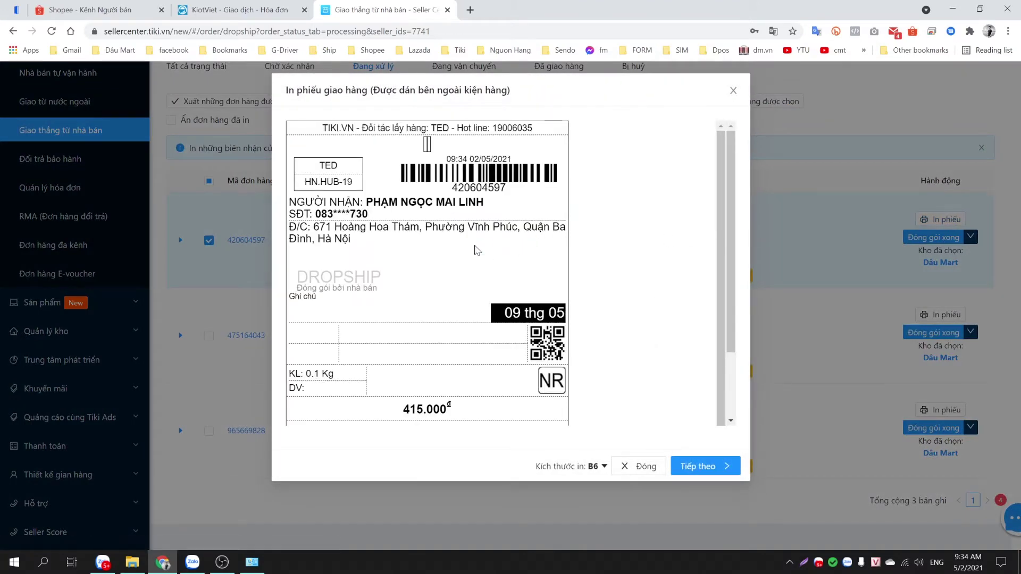
- Compare the delivery slip for the outside of the parcel with the product list for the inside, including their headings
scroll(477, 256, down, 1)
click(587, 464)
click(716, 468)
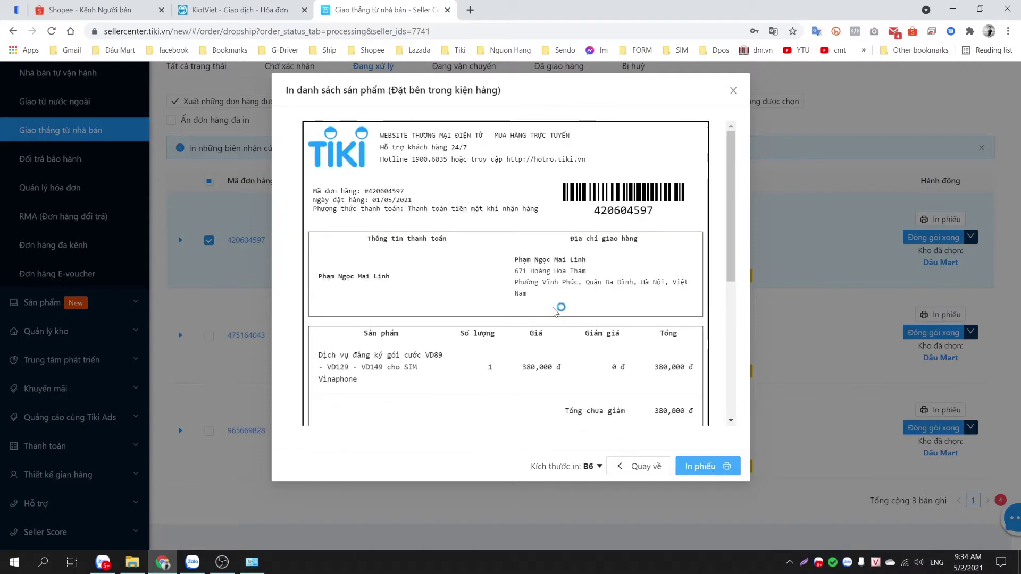
click(638, 468)
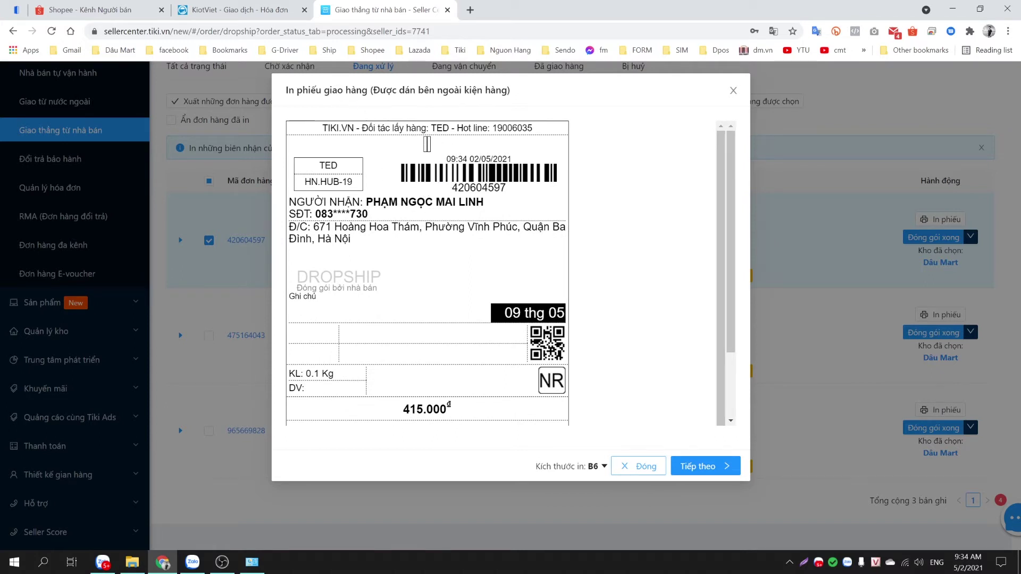
drag(371, 91, 508, 93)
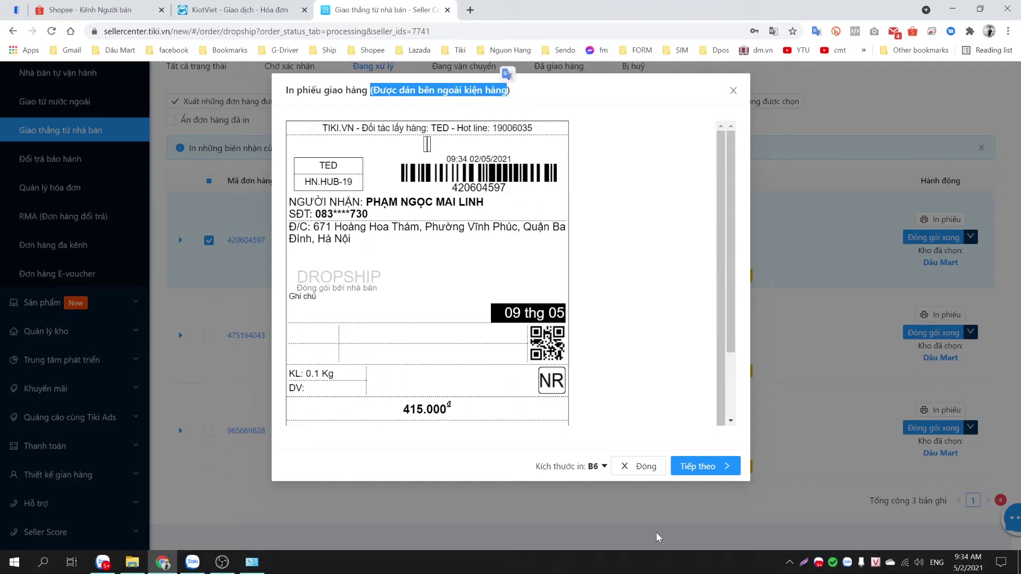
click(702, 461)
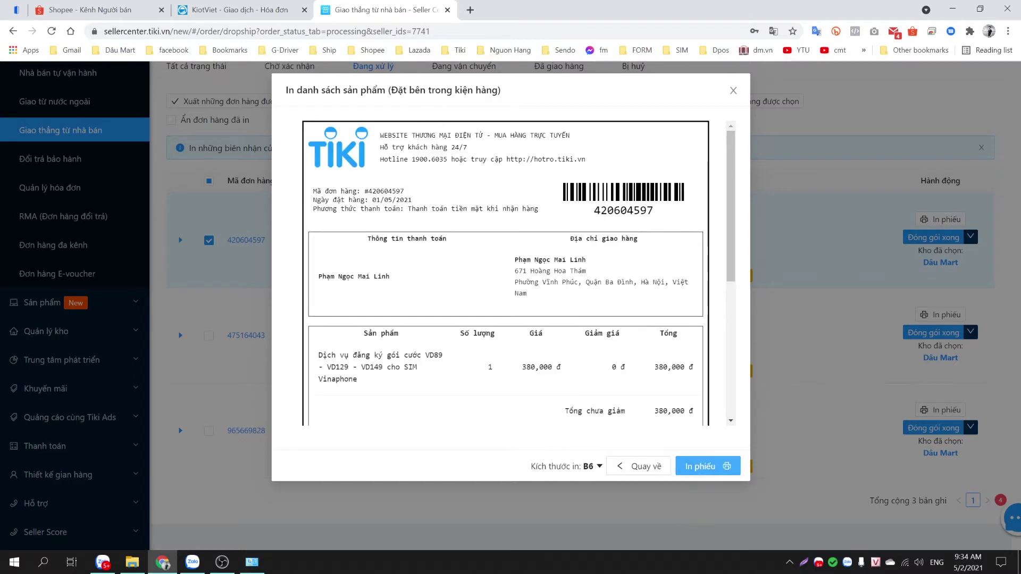
drag(389, 90, 501, 90)
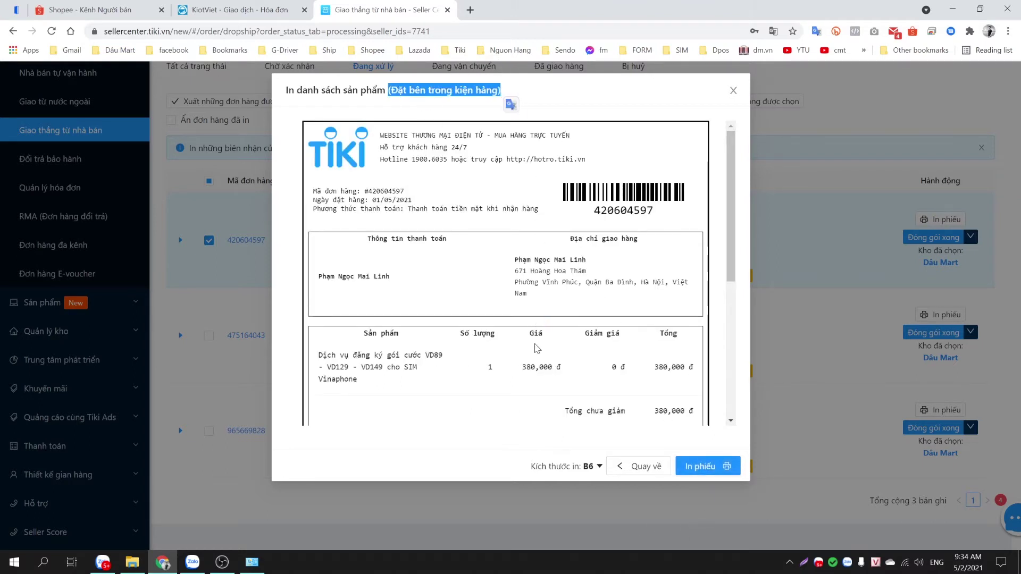
click(645, 468)
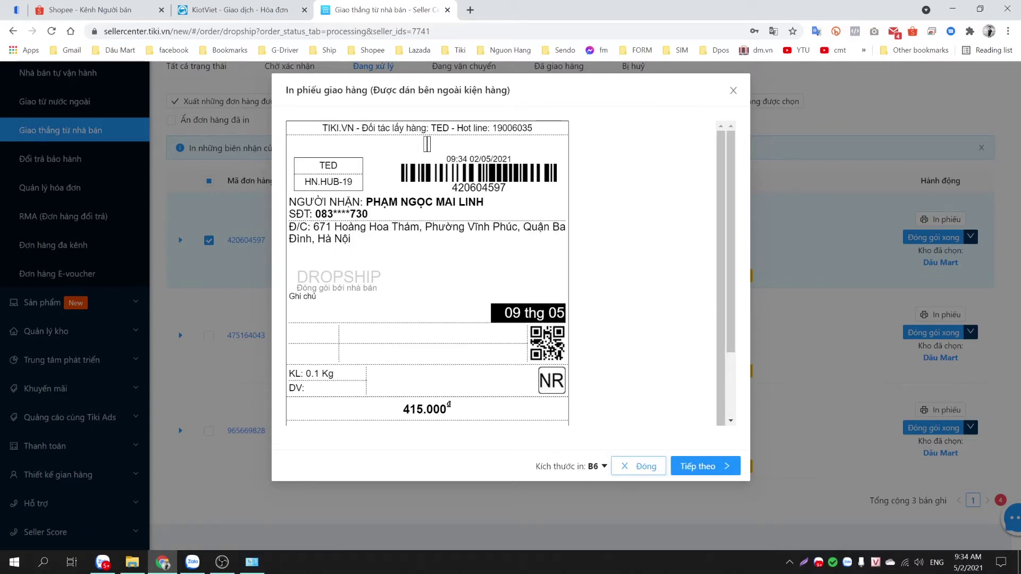
- Review the weight and amount on the delivery slip, and the order details and items on the product list
scroll(361, 306, down, 1)
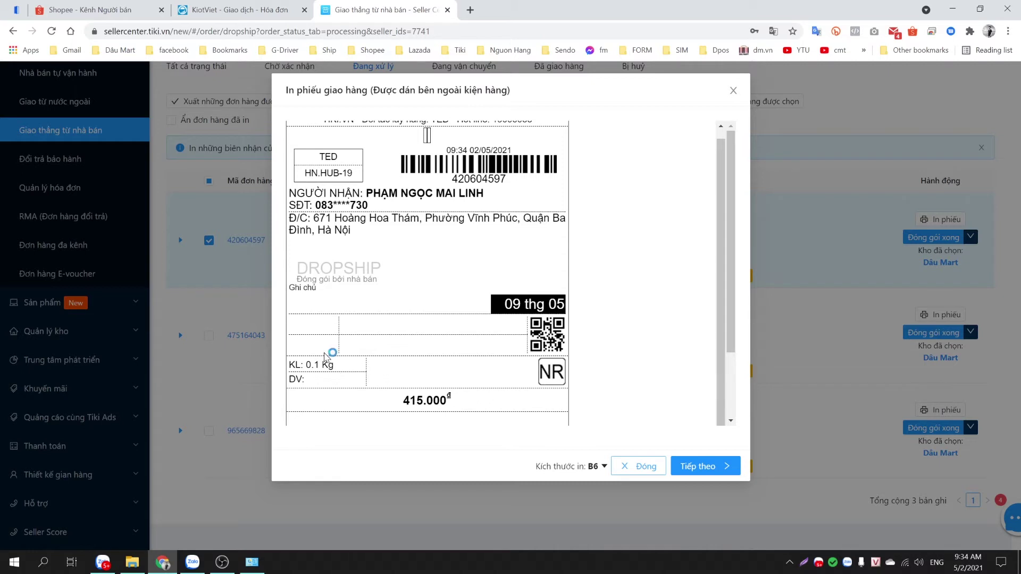
drag(306, 365, 447, 400)
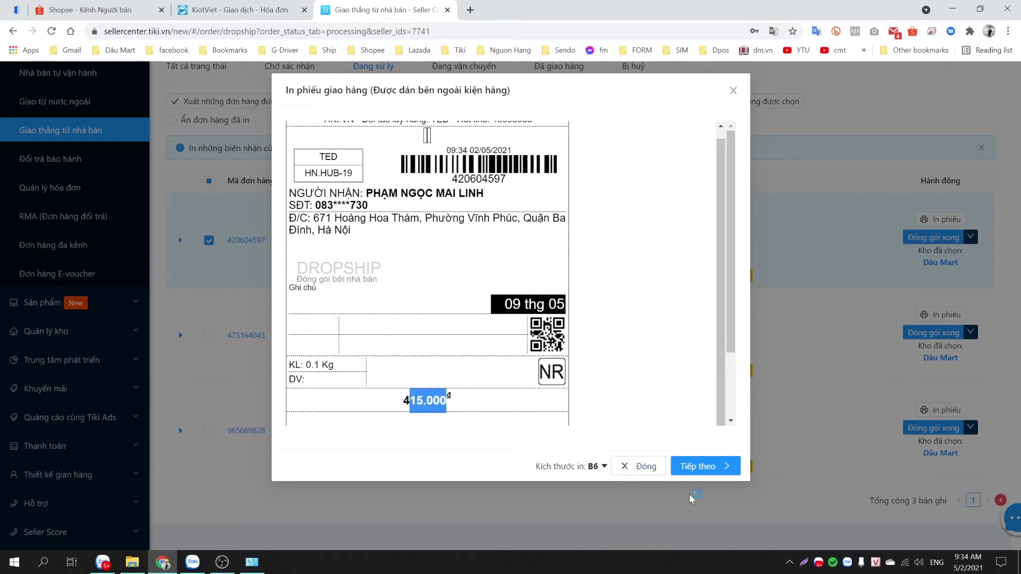
click(713, 467)
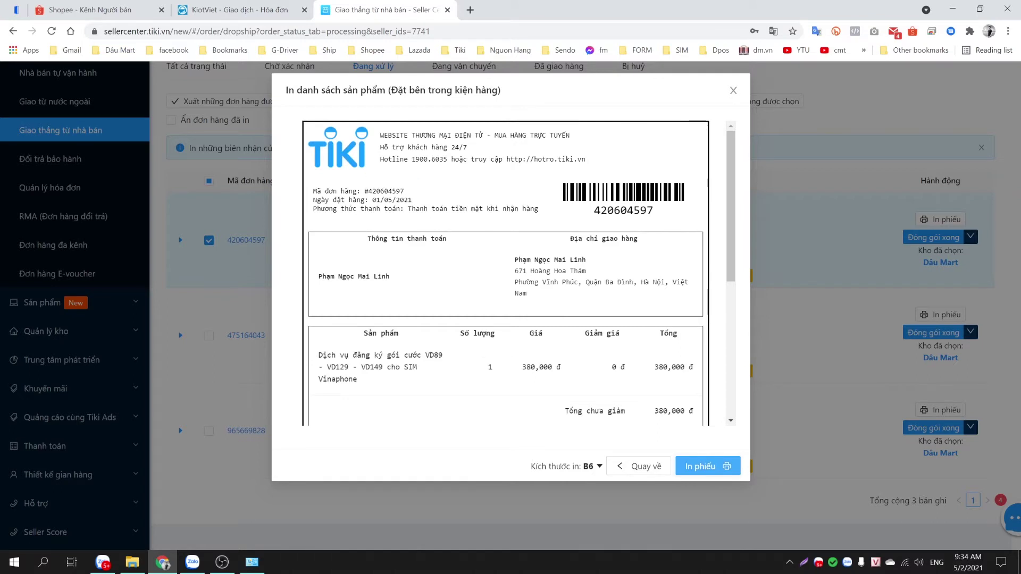
drag(337, 191, 501, 209)
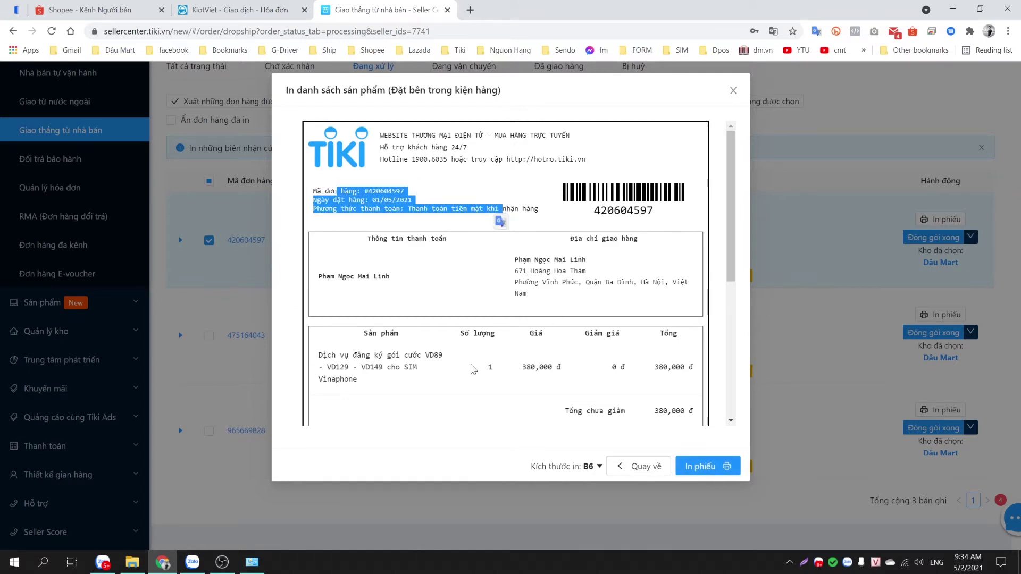
scroll(330, 303, down, 1)
drag(318, 294, 306, 260)
click(460, 324)
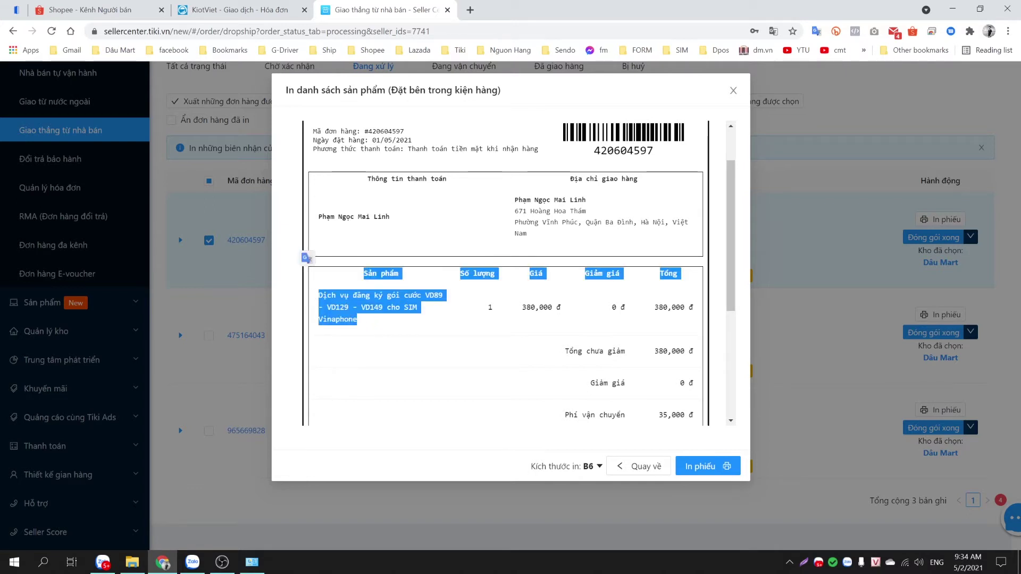
scroll(547, 360, down, 4)
scroll(551, 360, up, 5)
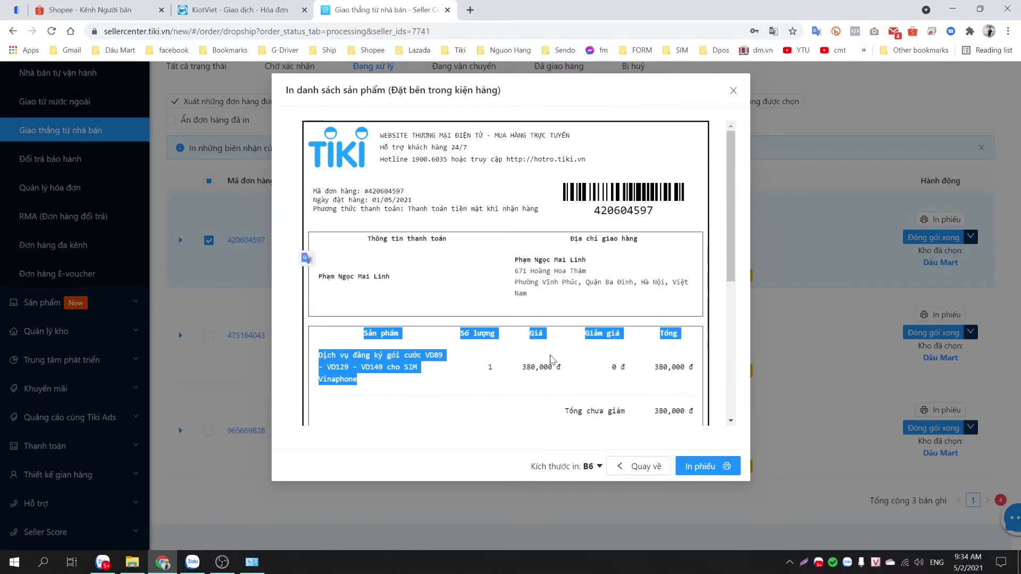
- Start printing the order's slips and choose Rongta RP4xx Series as the print destination
click(707, 470)
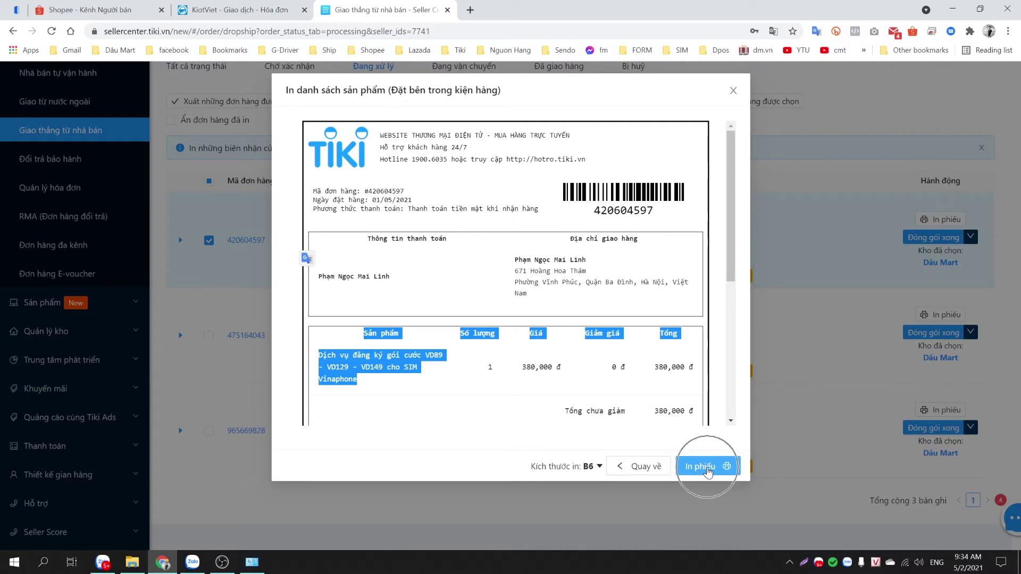
click(709, 468)
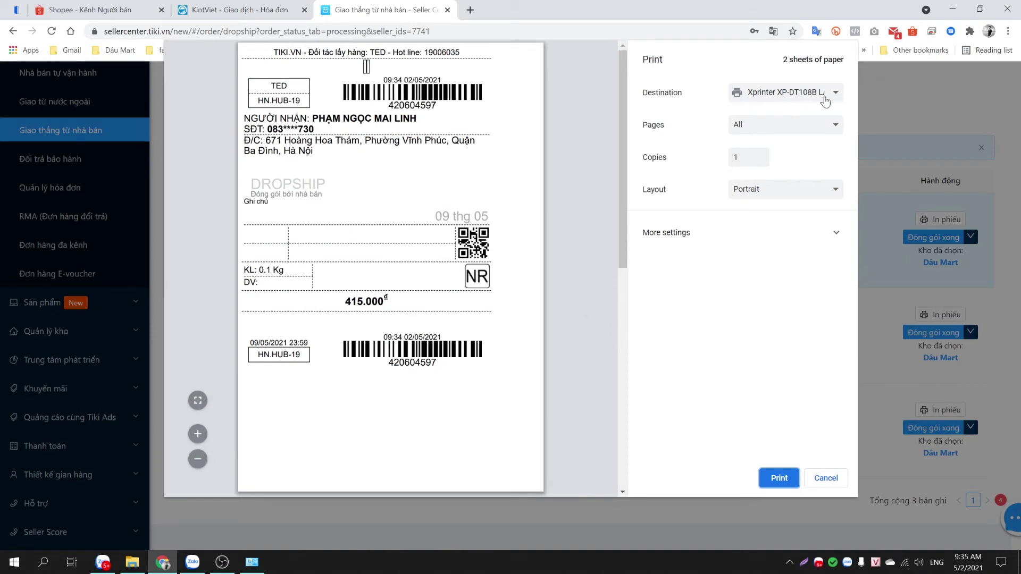
click(838, 97)
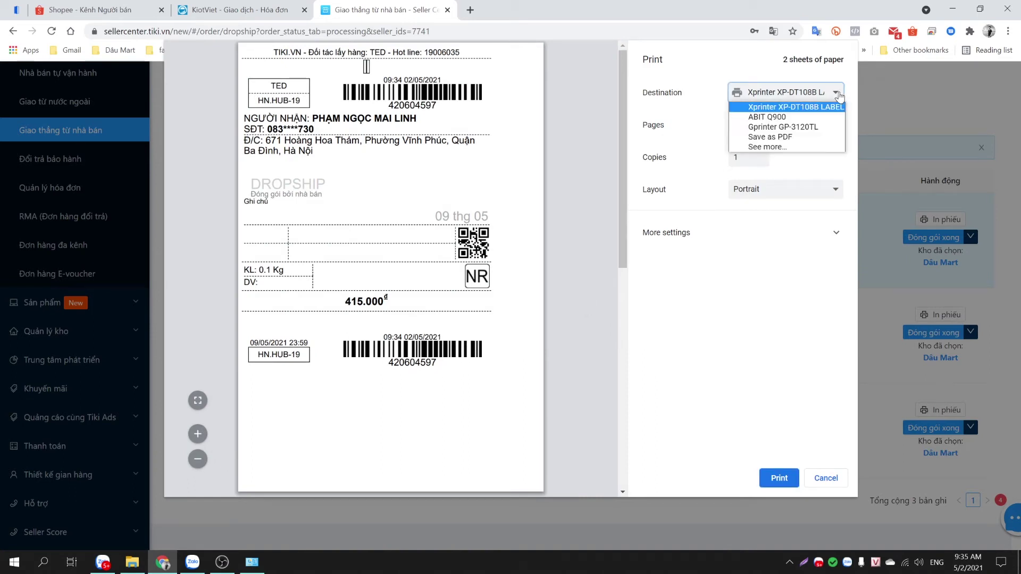
click(786, 149)
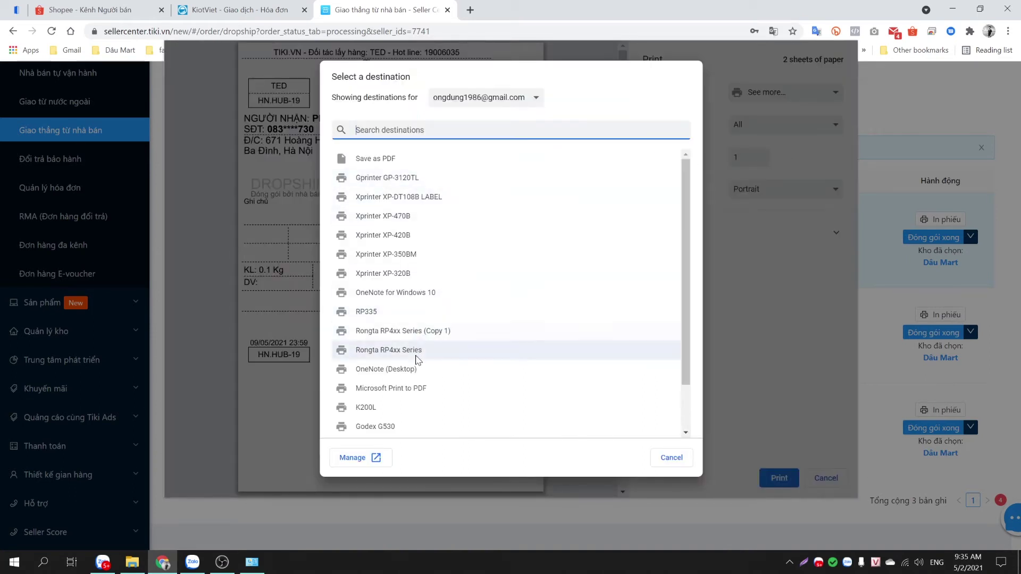
click(403, 352)
scroll(391, 235, down, 10)
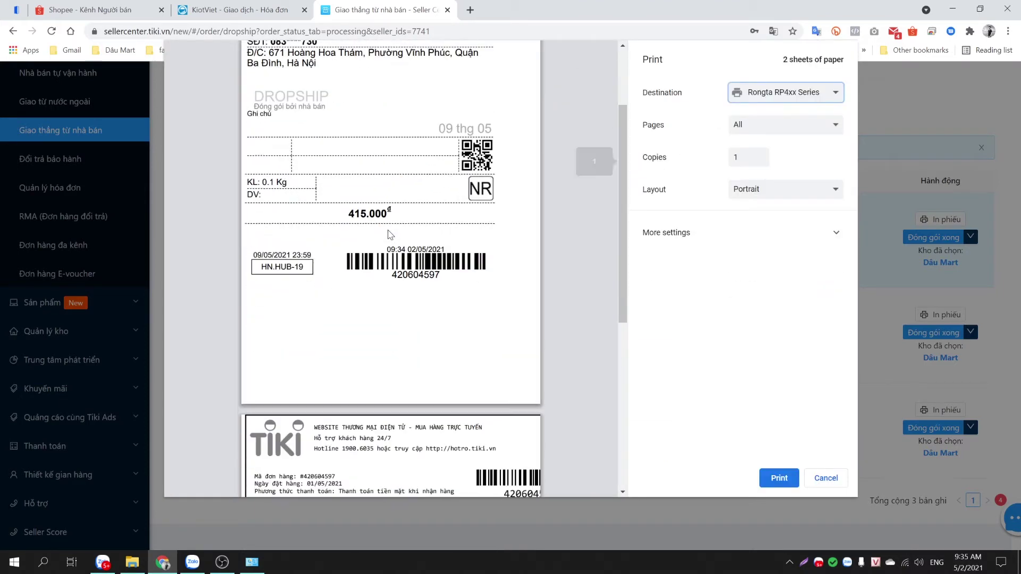
- Check how the delivery slip and product list fit in the print preview, and set the print margins to None
scroll(394, 244, up, 10)
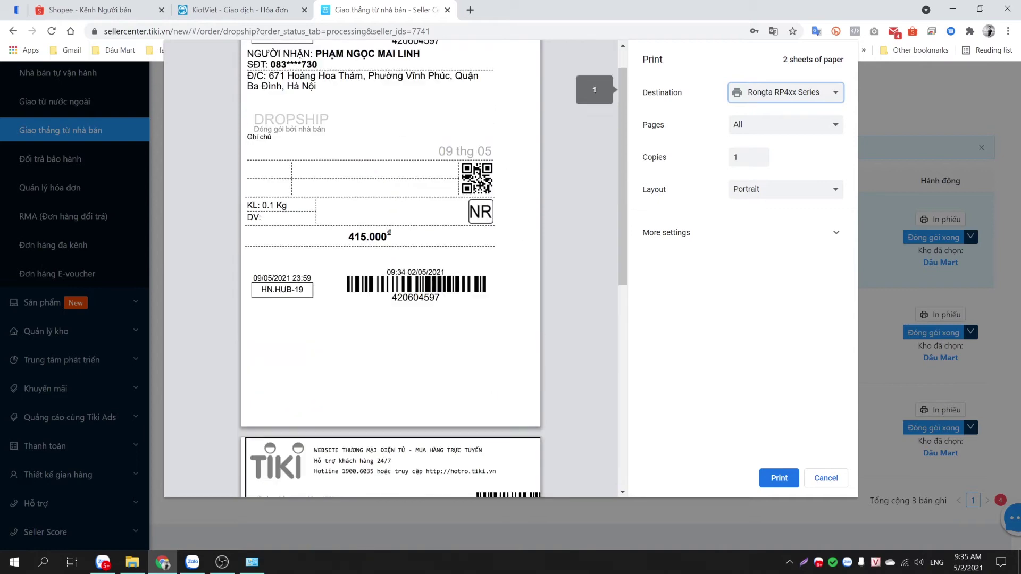
scroll(400, 256, down, 10)
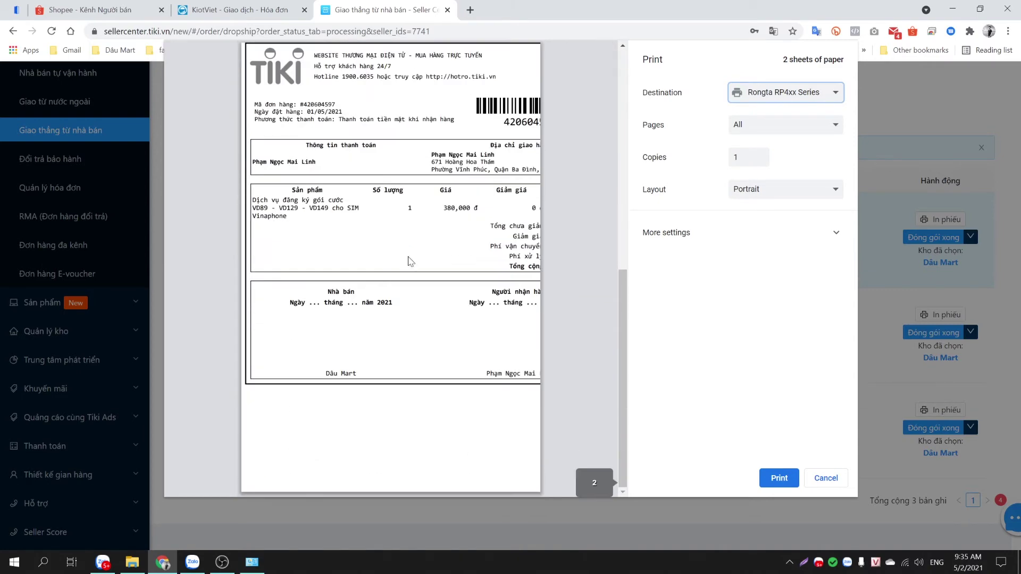
drag(519, 146, 539, 170)
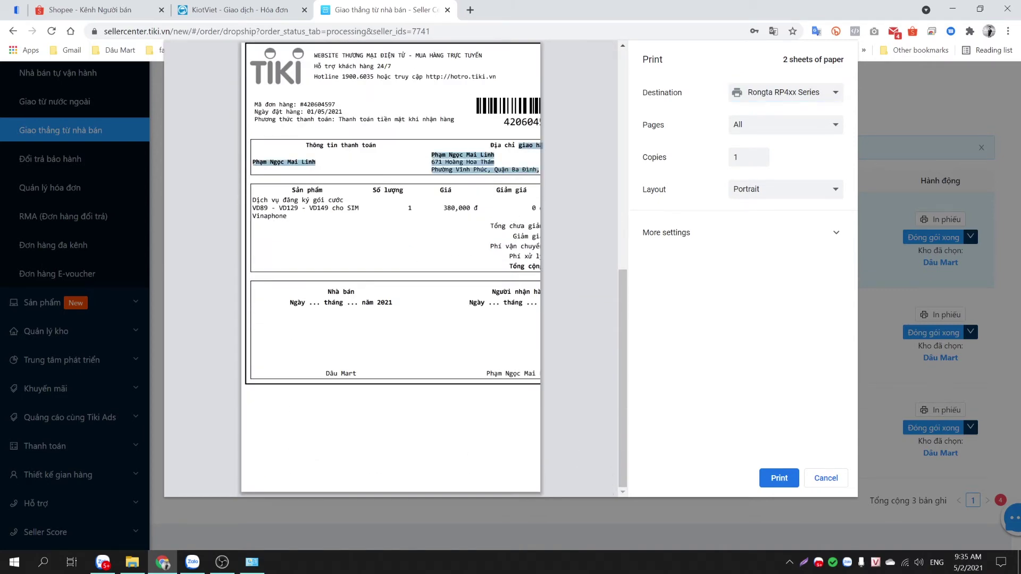
scroll(568, 208, up, 10)
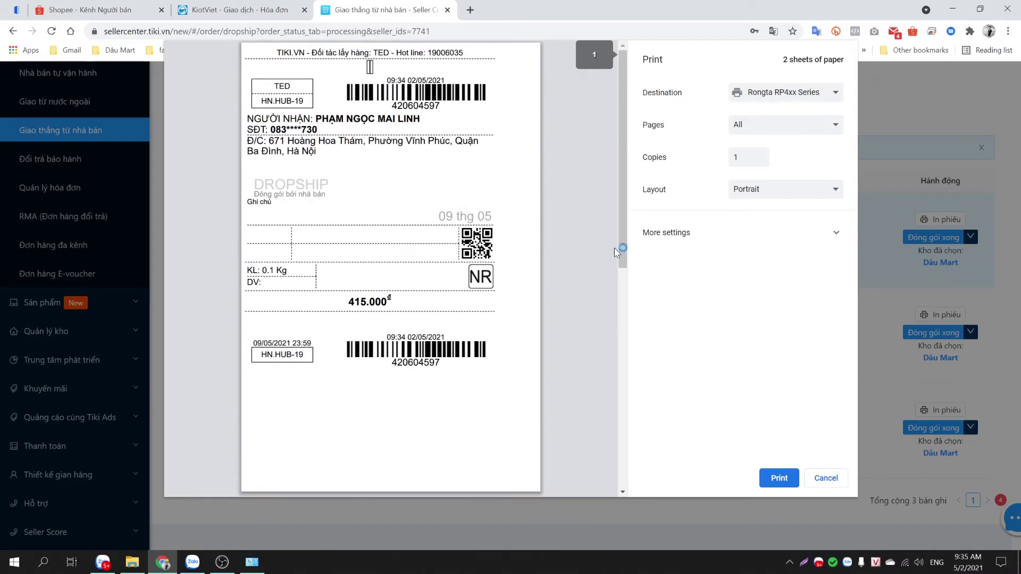
click(832, 237)
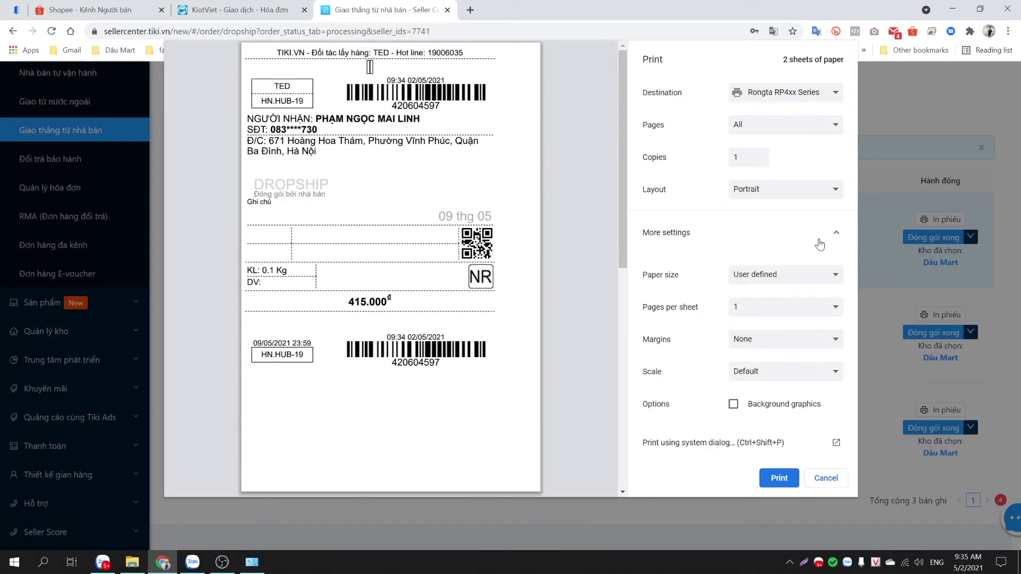
click(751, 340)
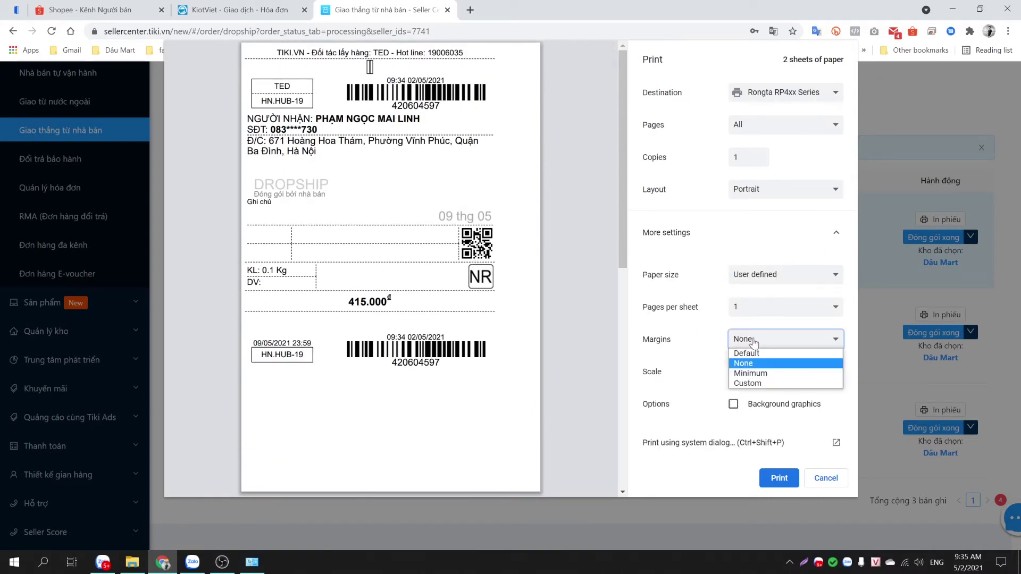
click(750, 364)
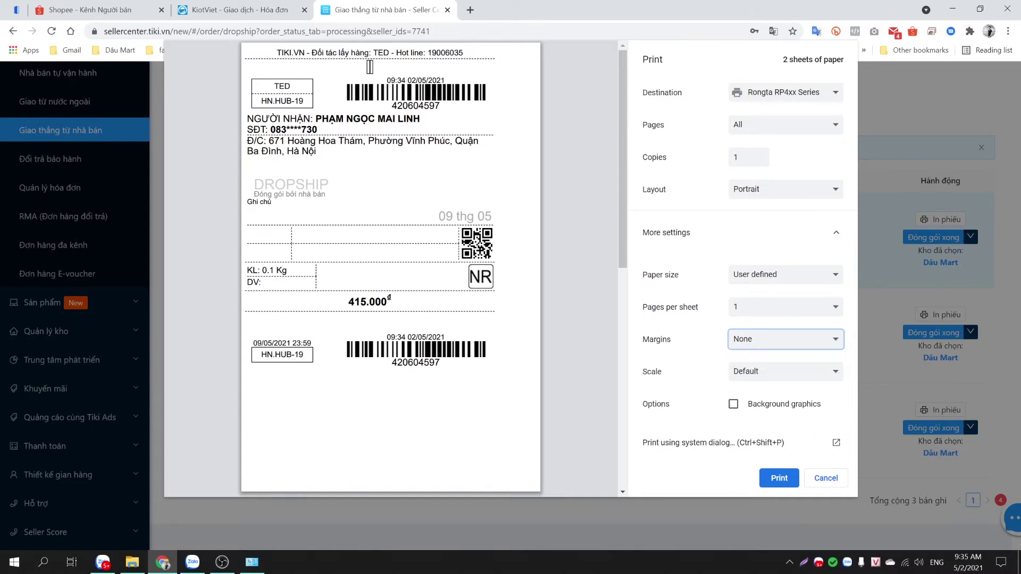
- Switch the print scale to Custom and reduce it to 88 to fit the product list on the label
scroll(675, 367, down, 1)
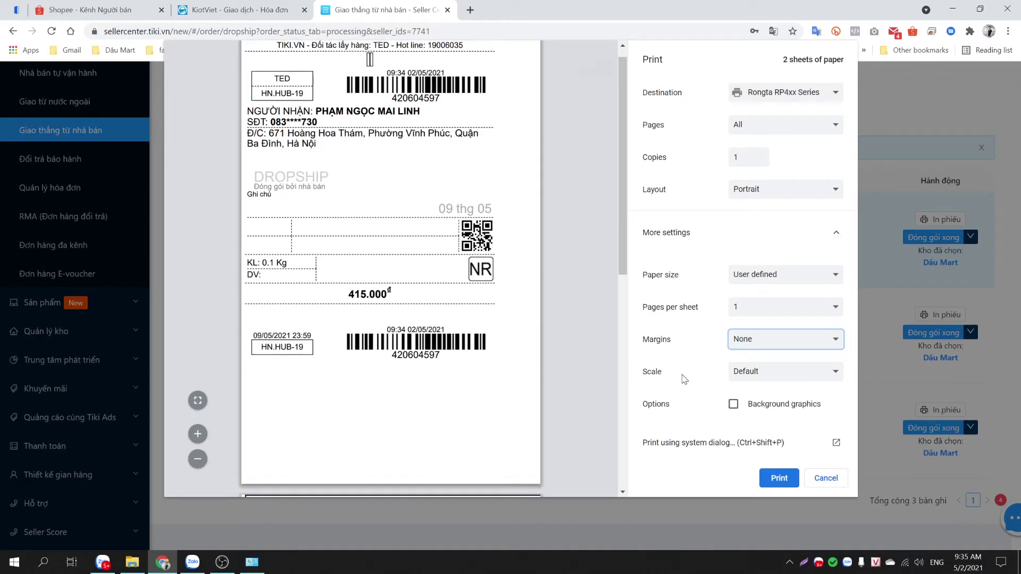
click(782, 377)
click(762, 396)
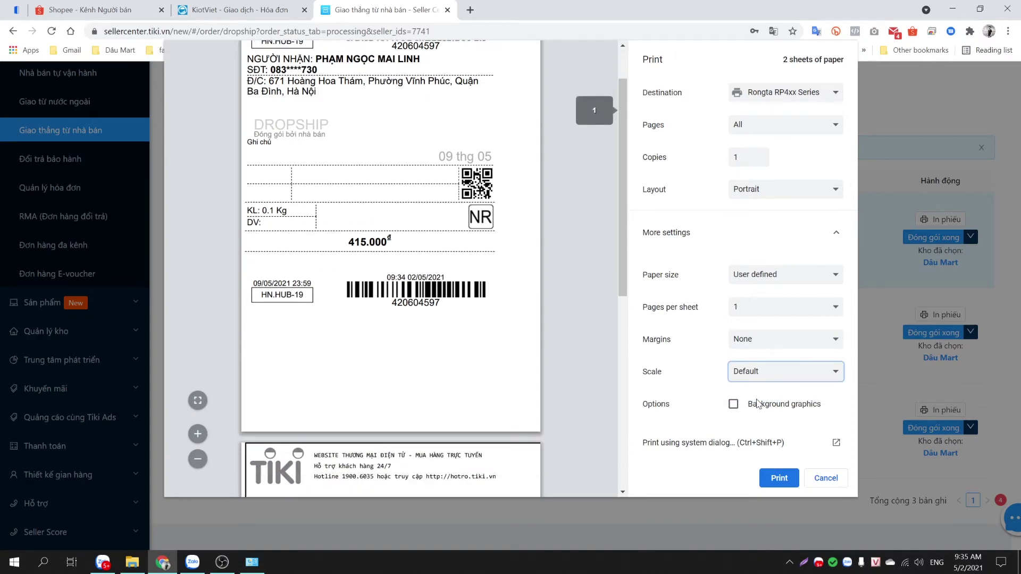
scroll(499, 369, down, 5)
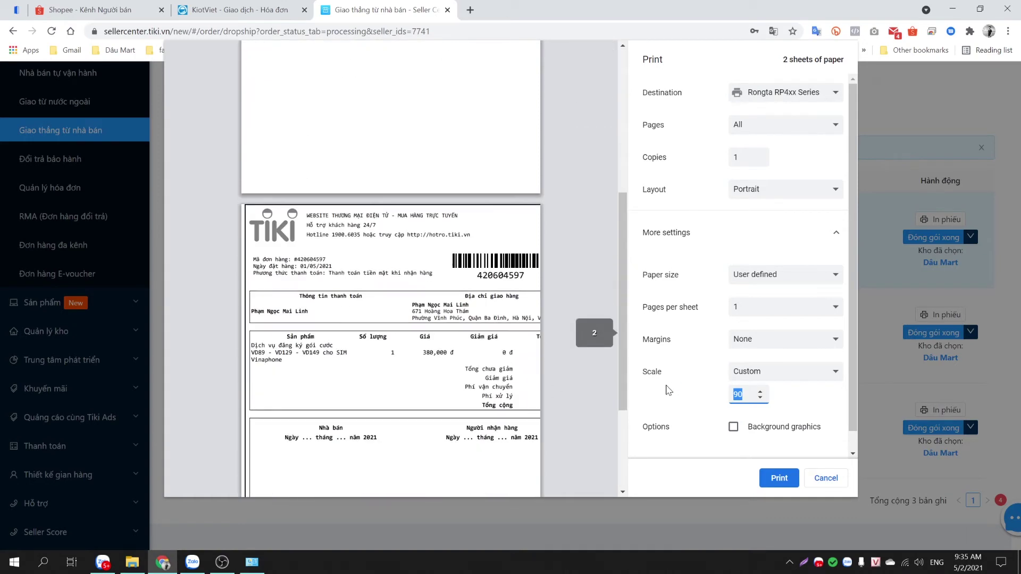
click(760, 379)
click(760, 378)
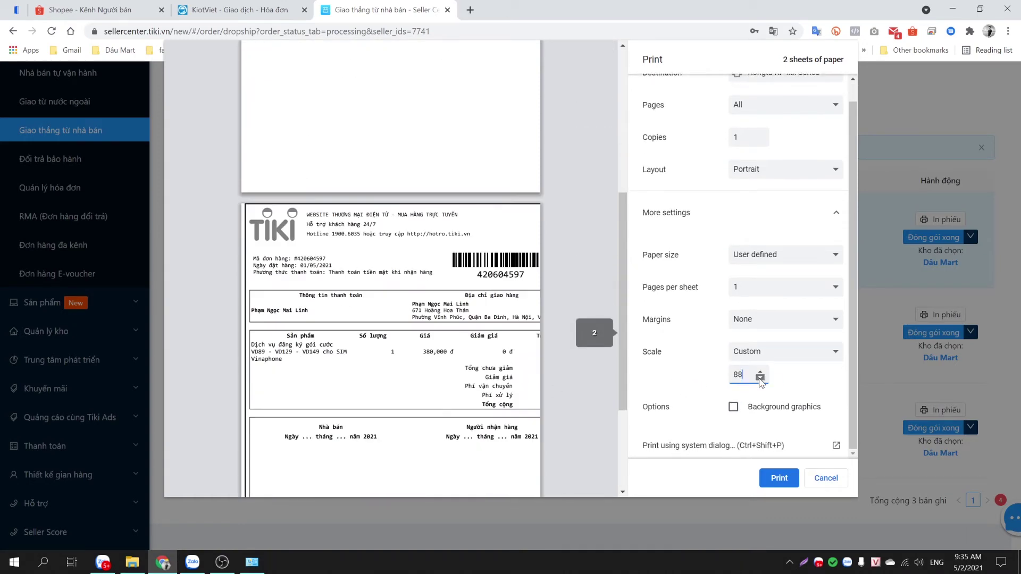